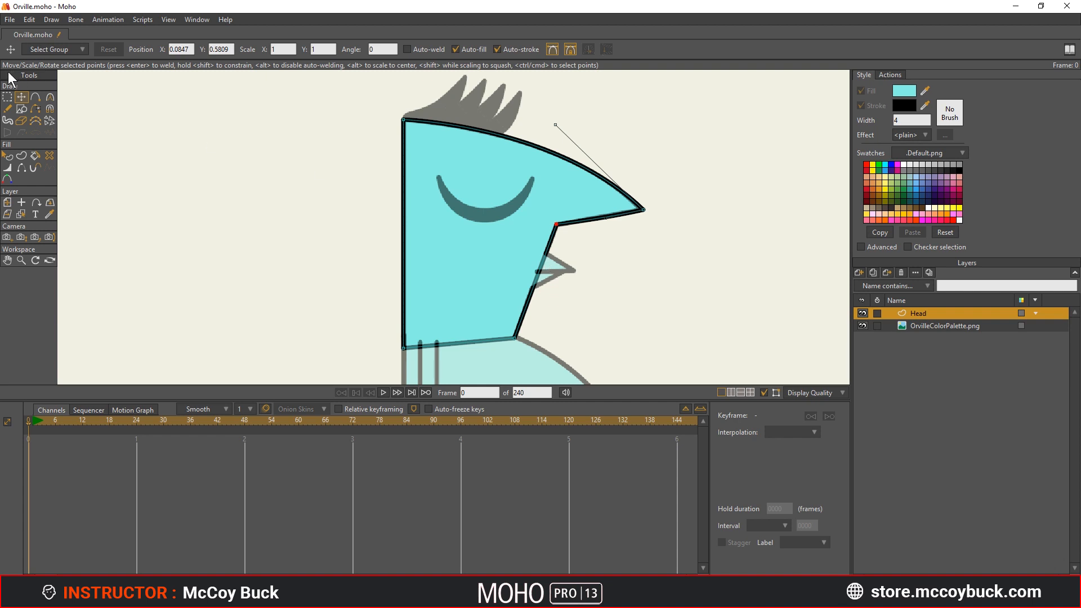
Step: Add a point to the head outline between nose and neck and move it out to the tip of the sketched upper lip
key(a)
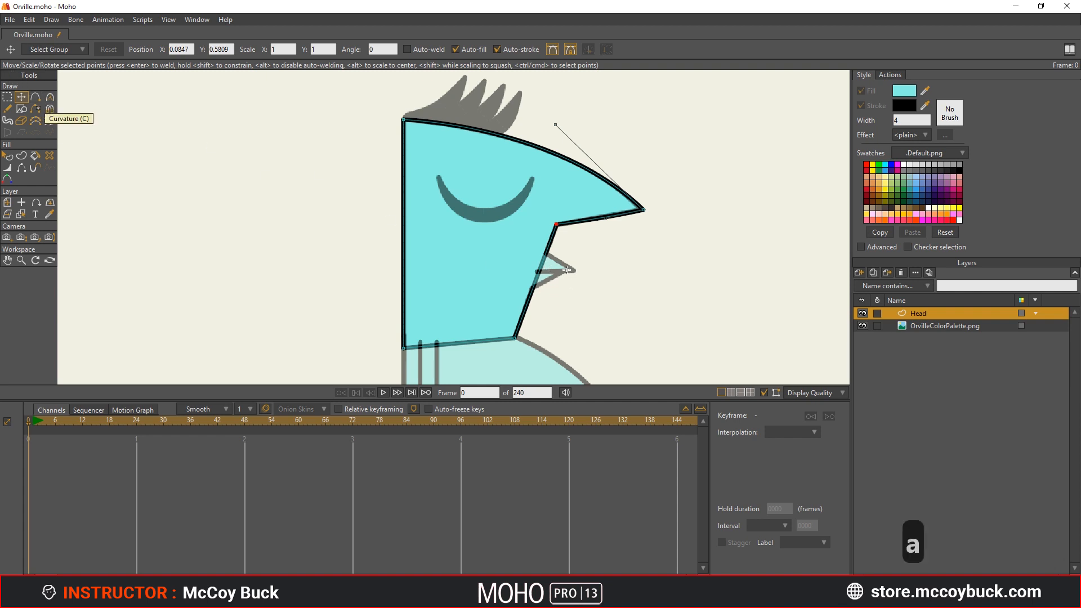
click(547, 248)
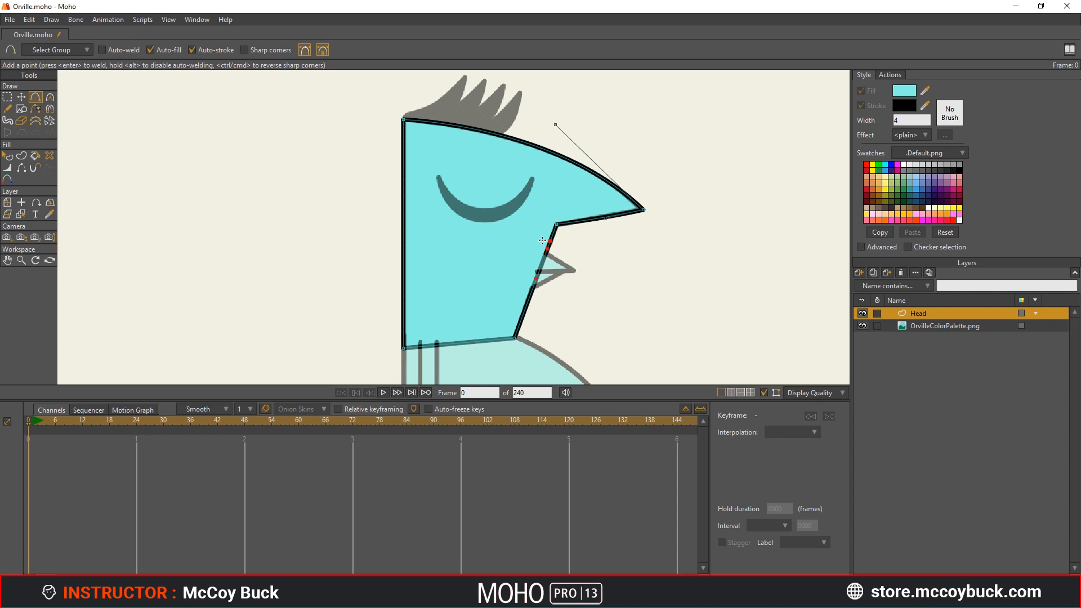
click(304, 49)
scroll(568, 273, up, 2)
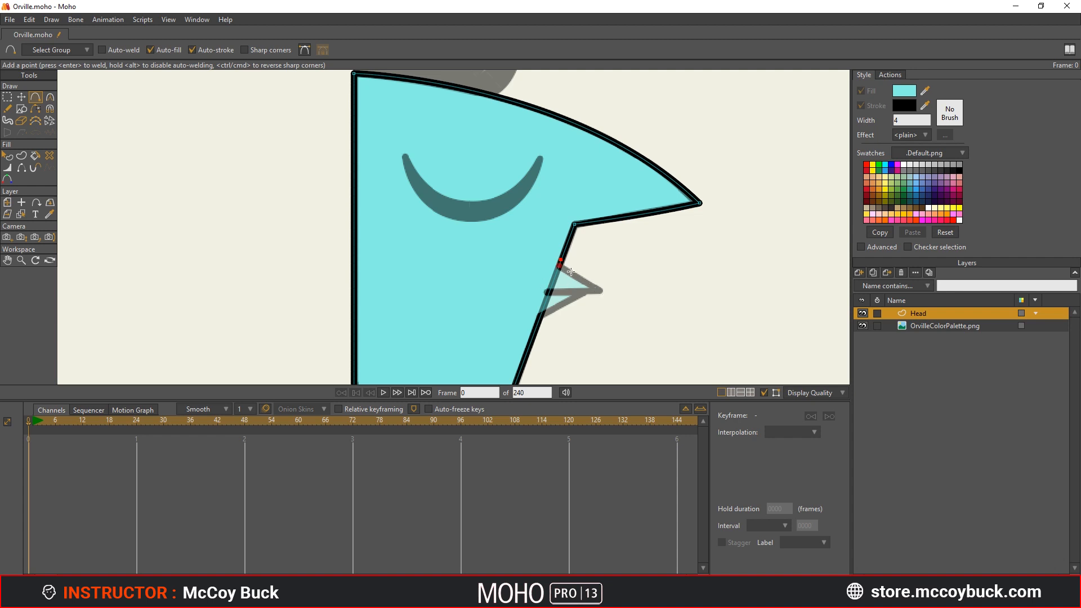
drag(634, 285, 585, 260)
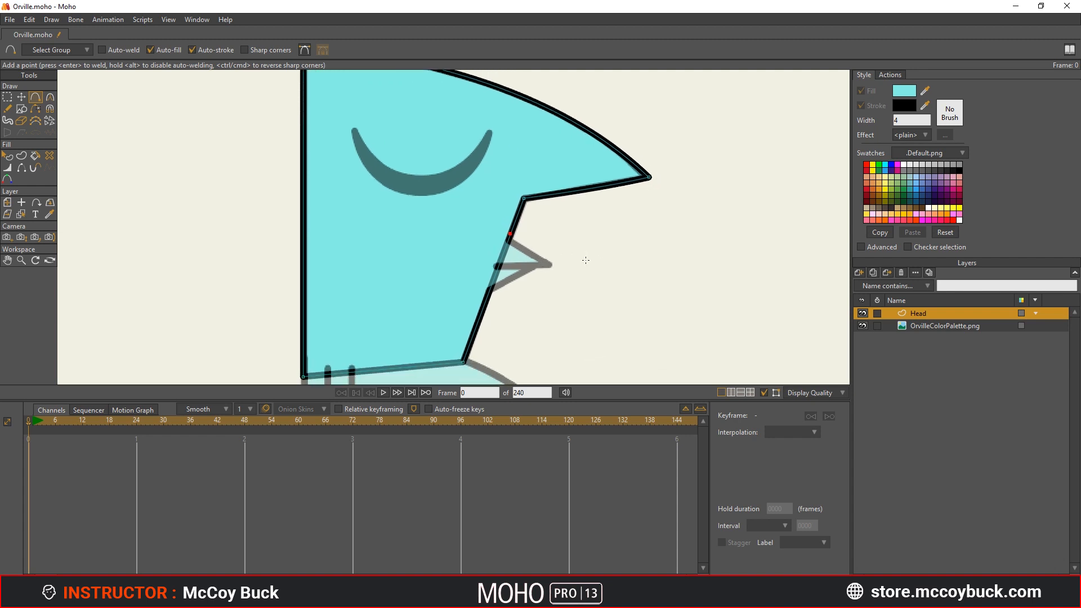
scroll(506, 246, up, 1)
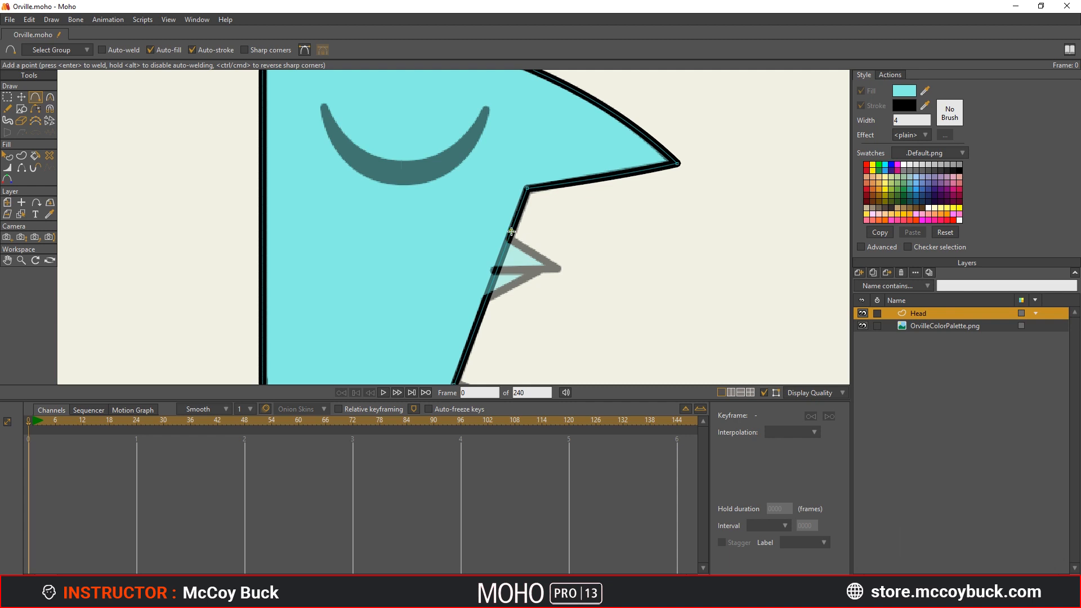
key(t)
drag(511, 233, 560, 272)
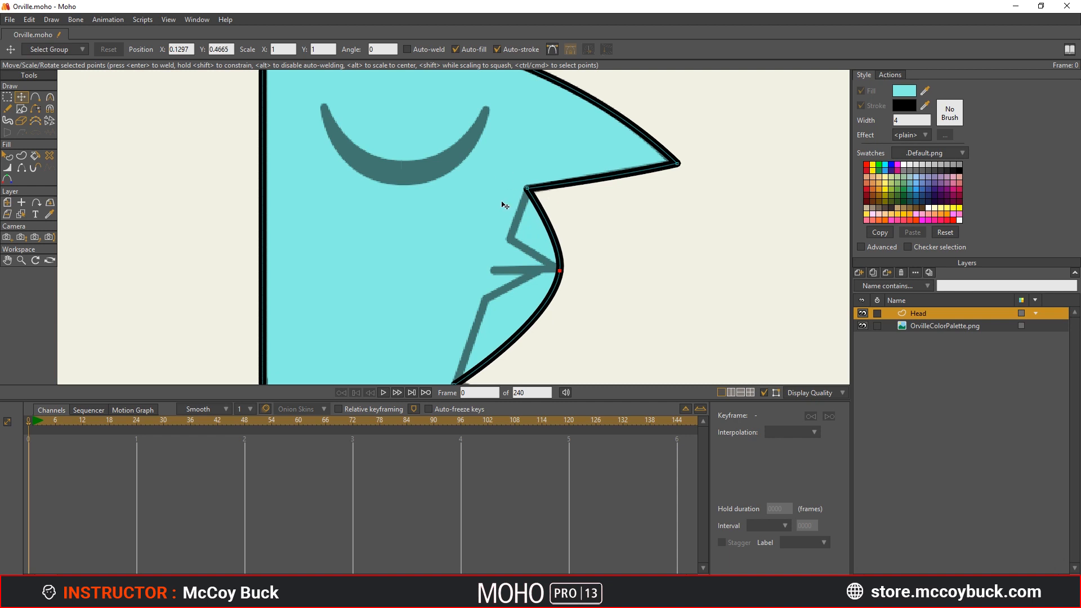
Step: Add a point between the nose base and the lip tip and place it in the notch above the upper lip
scroll(501, 210, down, 2)
scroll(492, 214, up, 4)
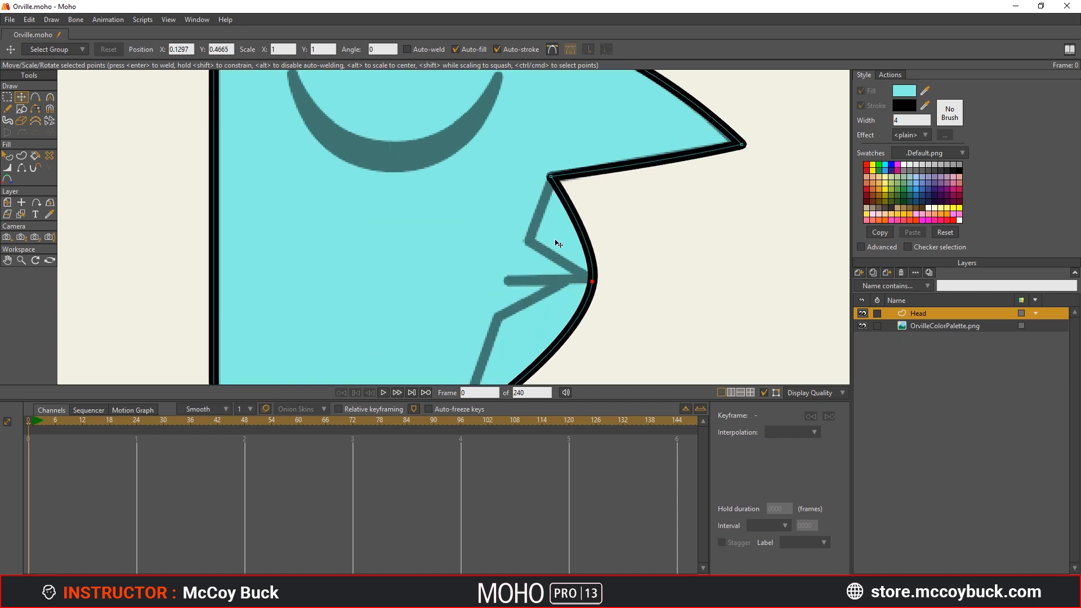
key(a)
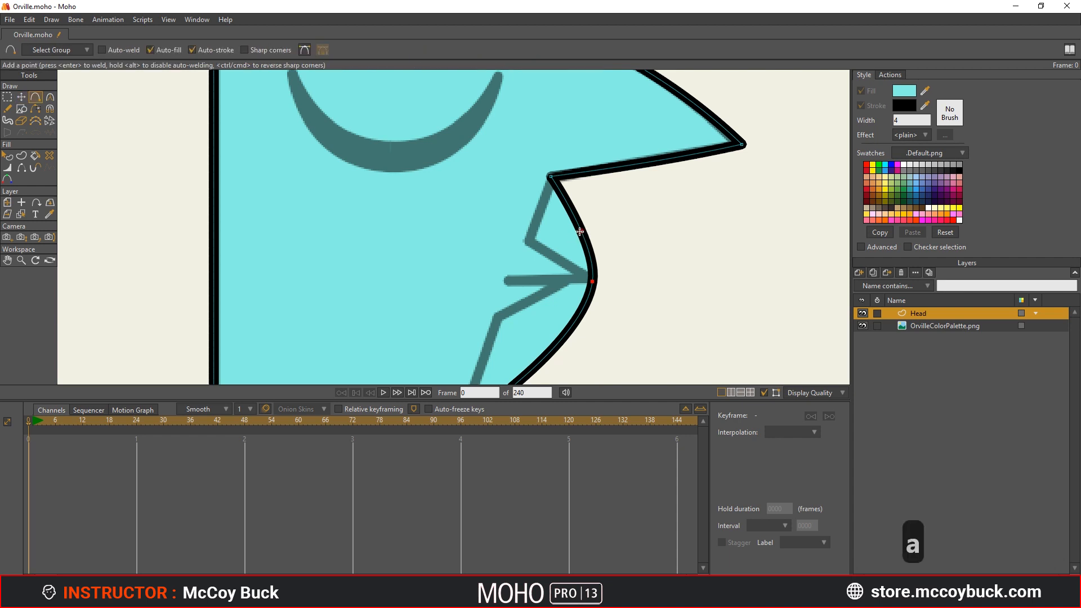
drag(582, 230, 532, 237)
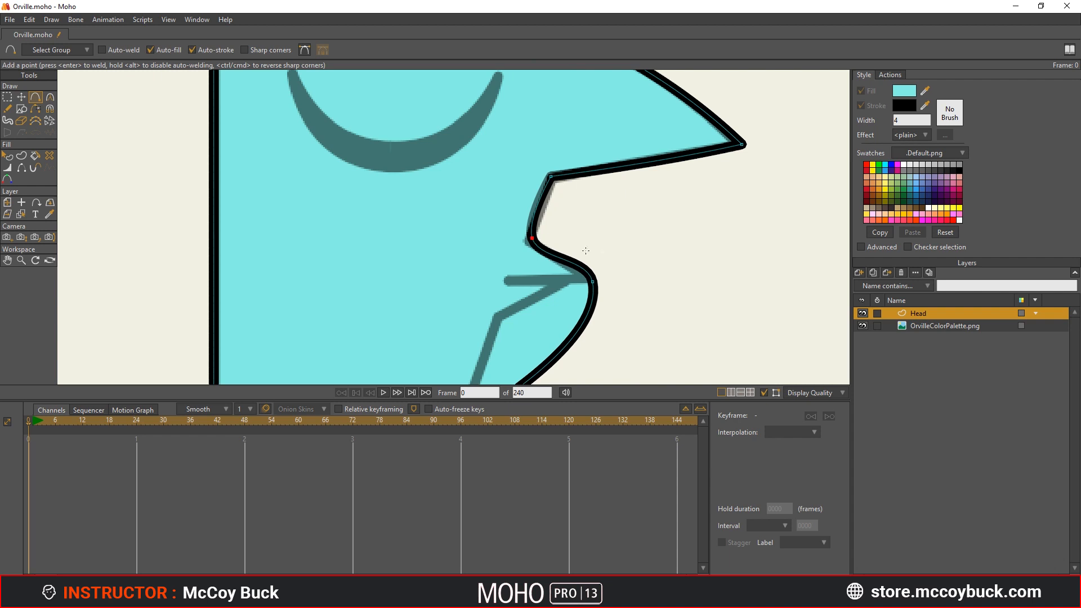
scroll(496, 256, down, 2)
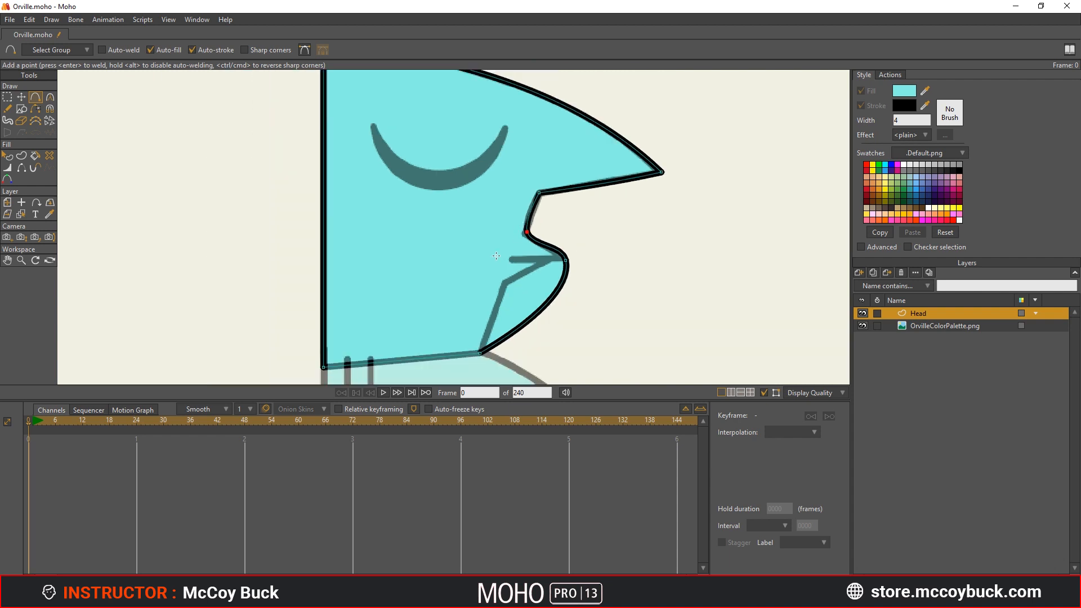
scroll(529, 228, up, 1)
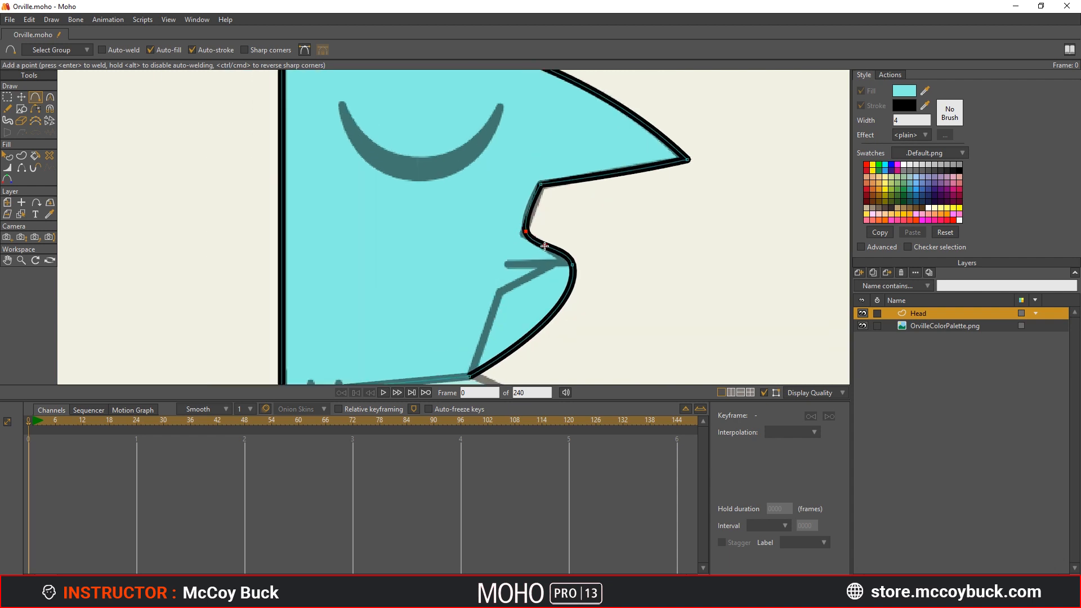
click(540, 244)
drag(536, 241, 532, 230)
Step: Sharpen the notch point above the lip and the lip tip point by setting their curvature to 0
key(c)
scroll(571, 242, up, 2)
key(c)
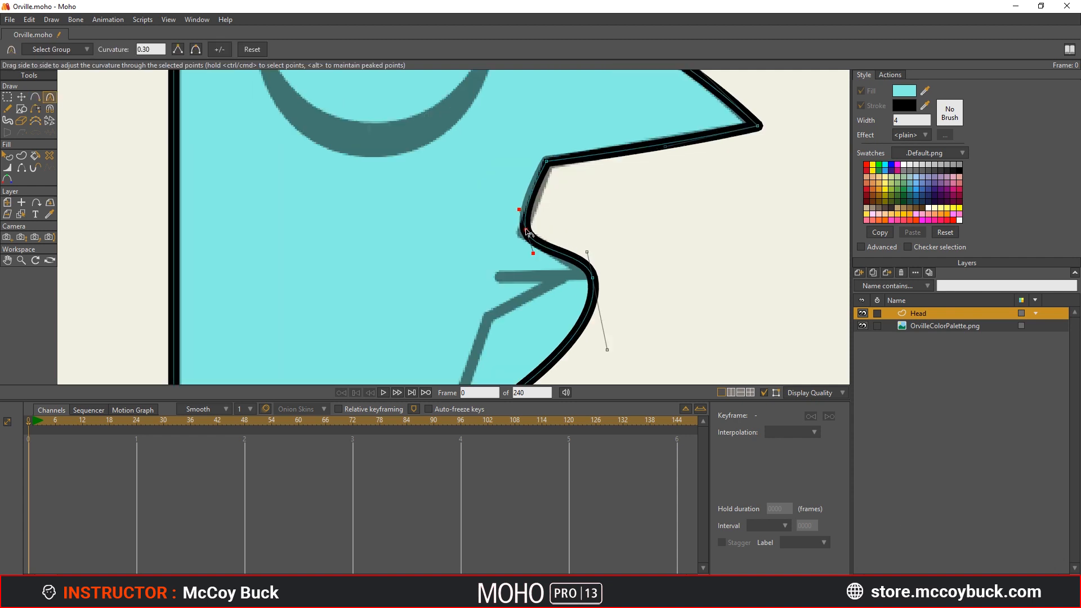
drag(527, 232, 133, 205)
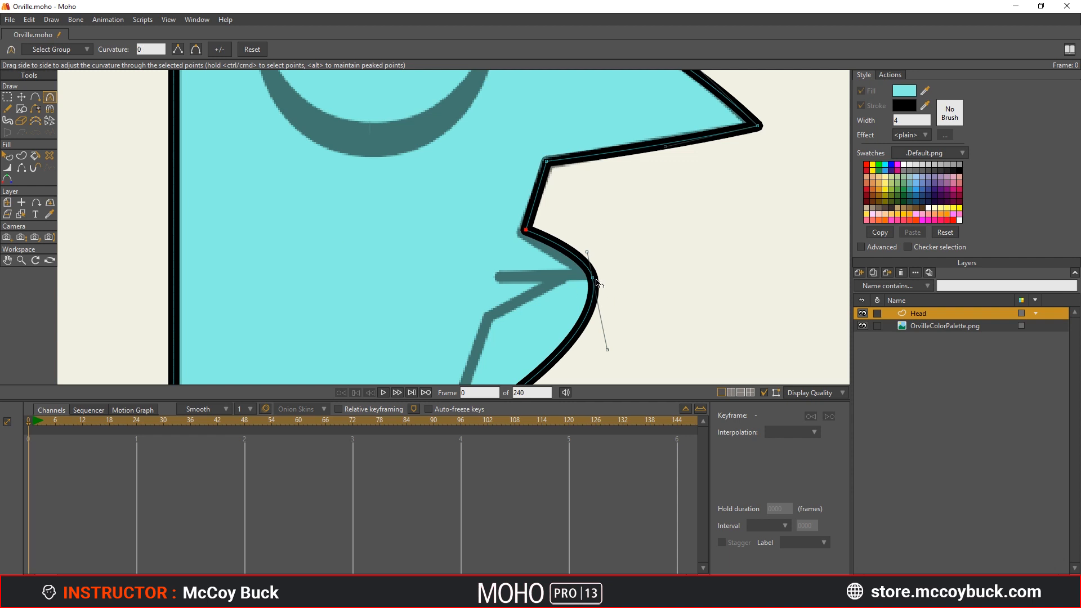
drag(596, 279, 102, 236)
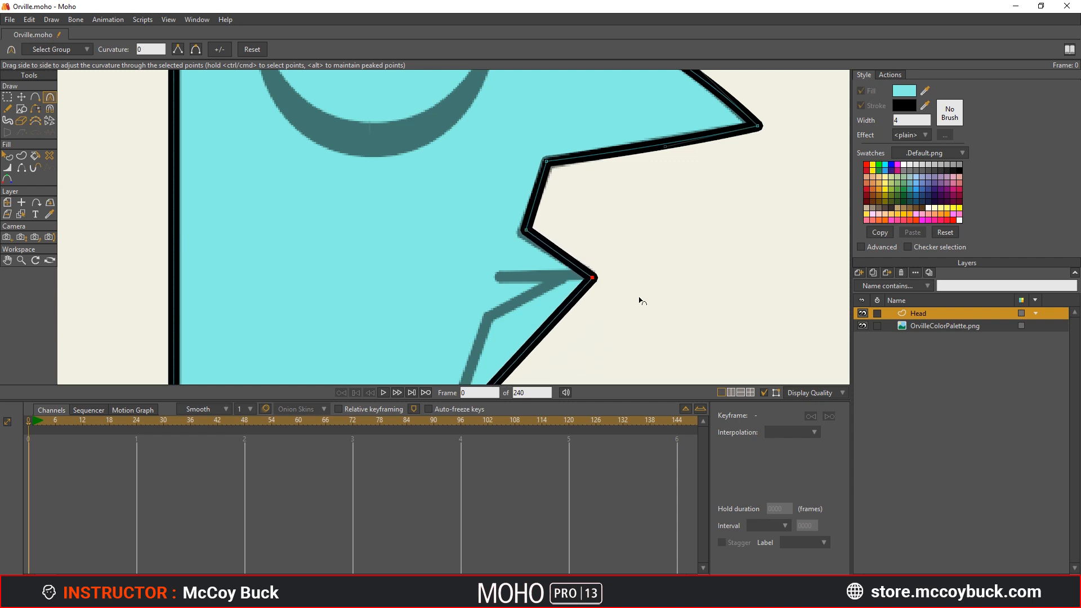
scroll(642, 301, down, 2)
drag(639, 270, 608, 287)
scroll(563, 229, up, 2)
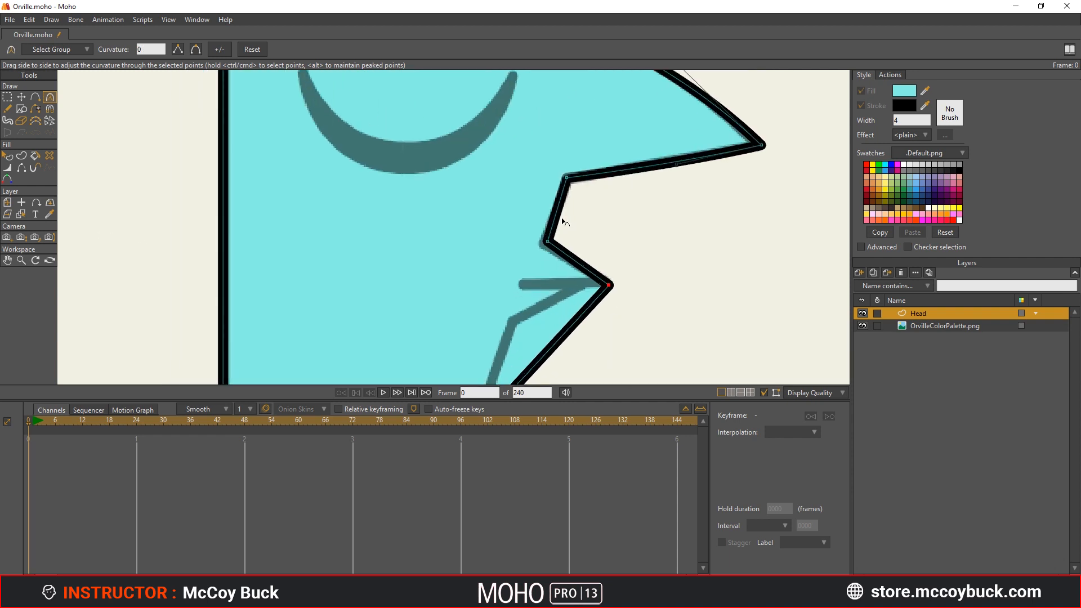
Step: Align the notch point above the upper lip with the sketch line
key(t)
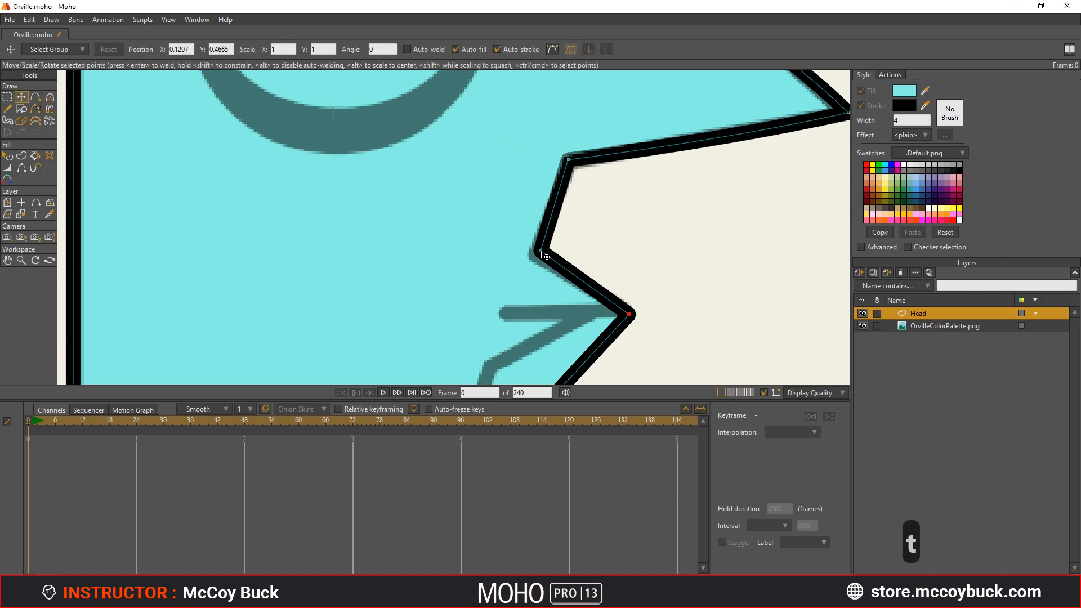
click(536, 255)
drag(656, 284, 668, 244)
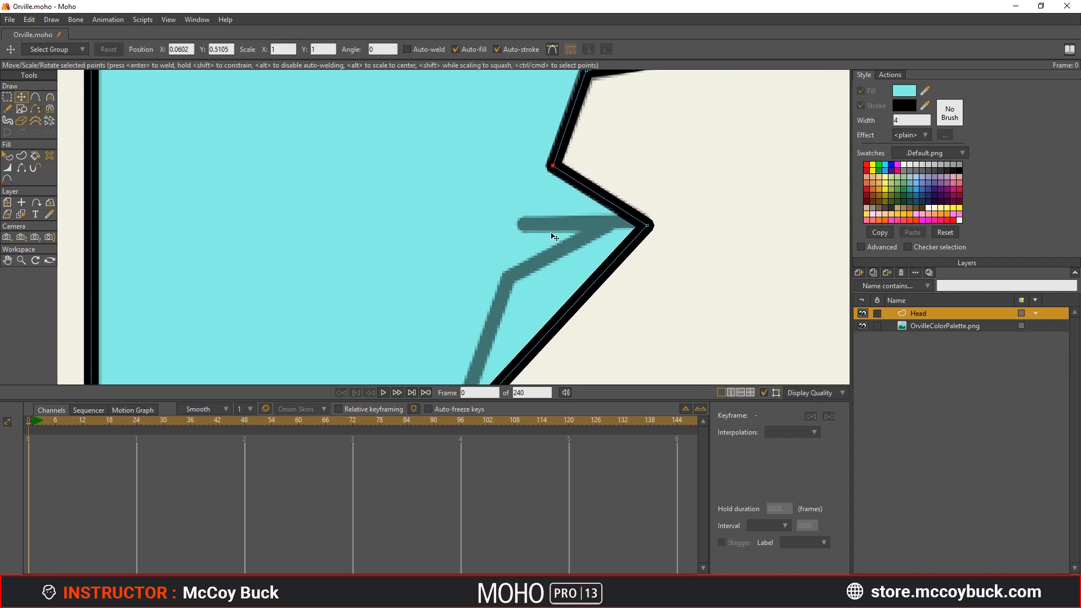
drag(609, 295, 613, 273)
scroll(526, 227, down, 2)
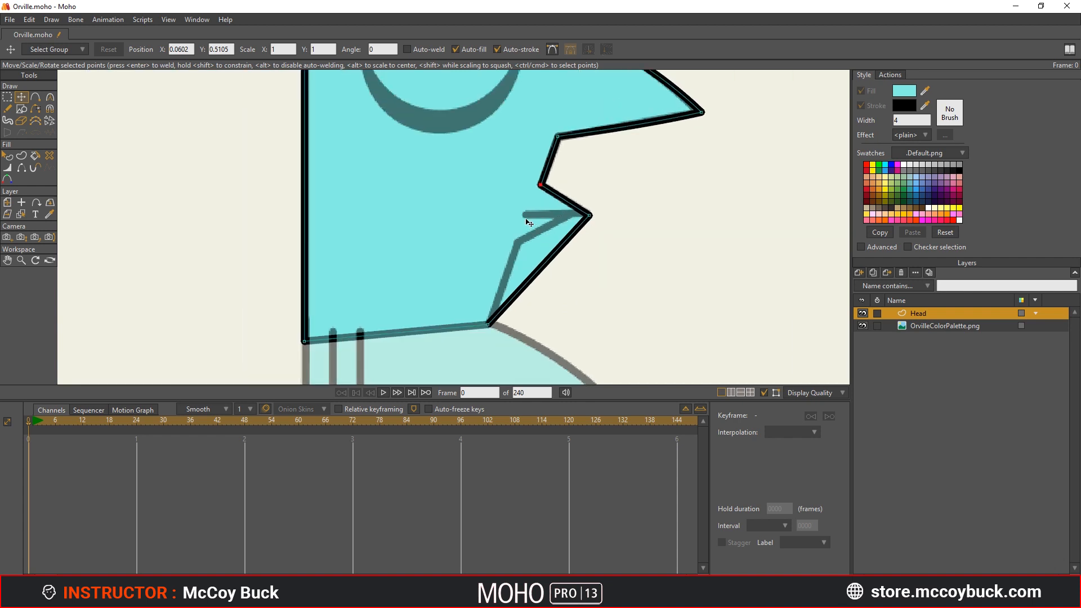
scroll(560, 224, up, 3)
key(ctrl+z)
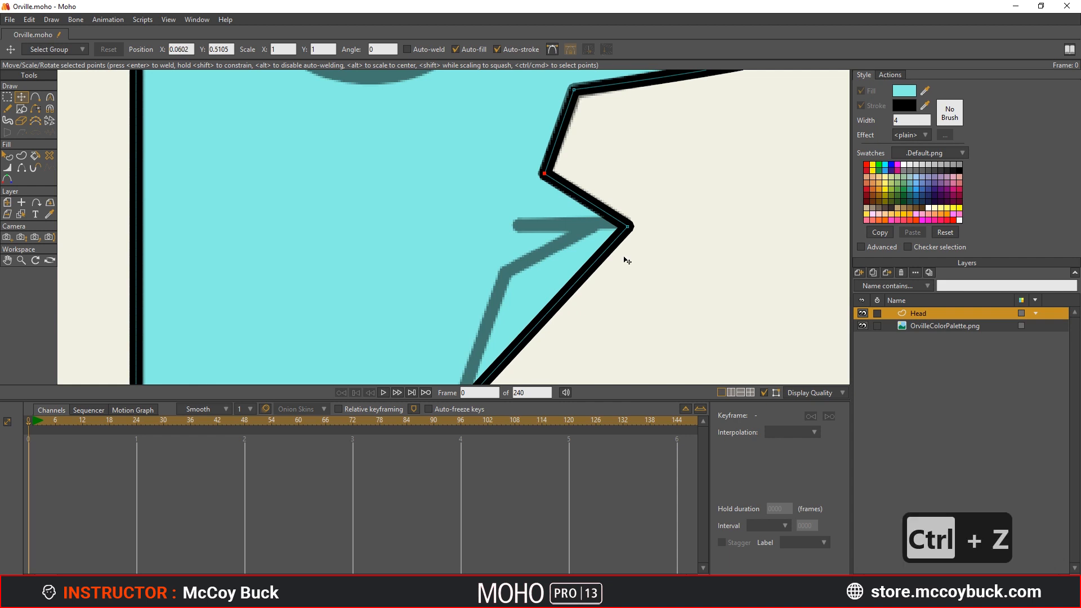
Step: Add three sharp-corner points to the head outline, tracing the inner mouth line, the lower lip and the notch beneath it
key(a)
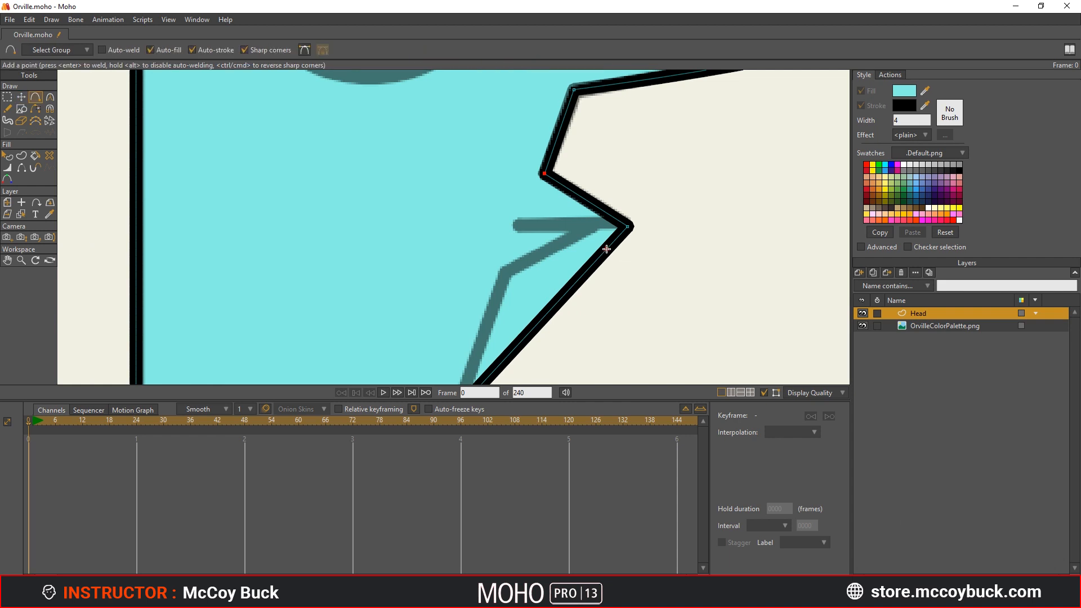
drag(607, 249, 519, 223)
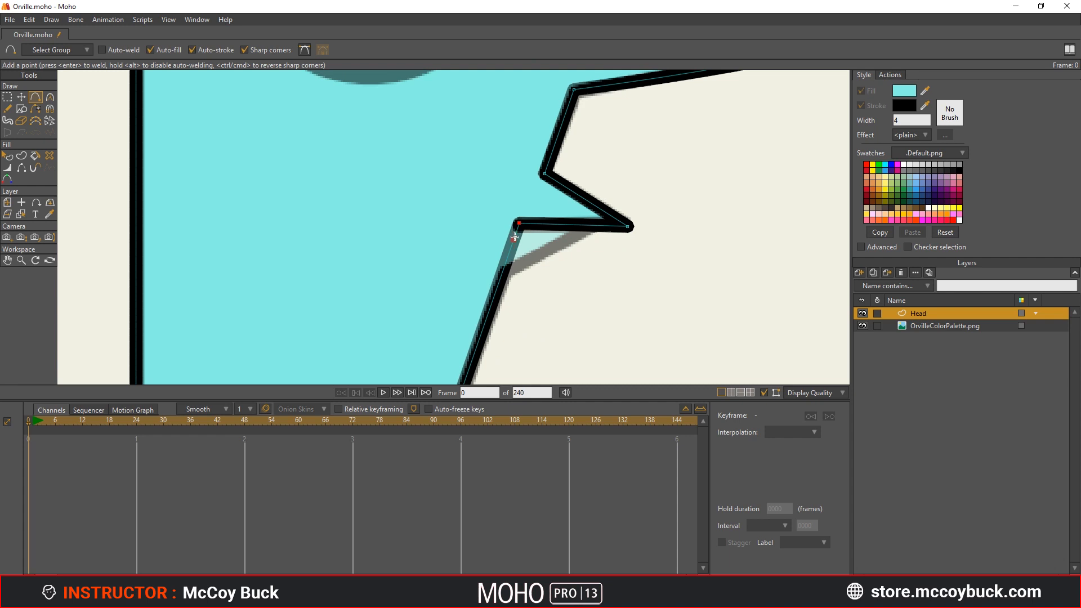
click(502, 272)
drag(503, 272, 599, 227)
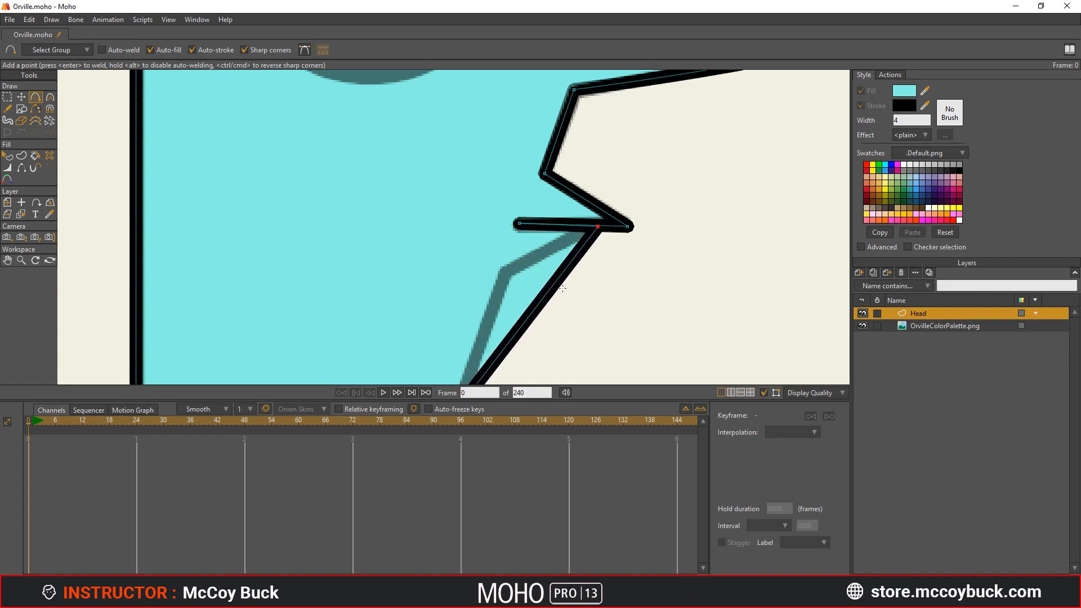
drag(562, 281, 507, 275)
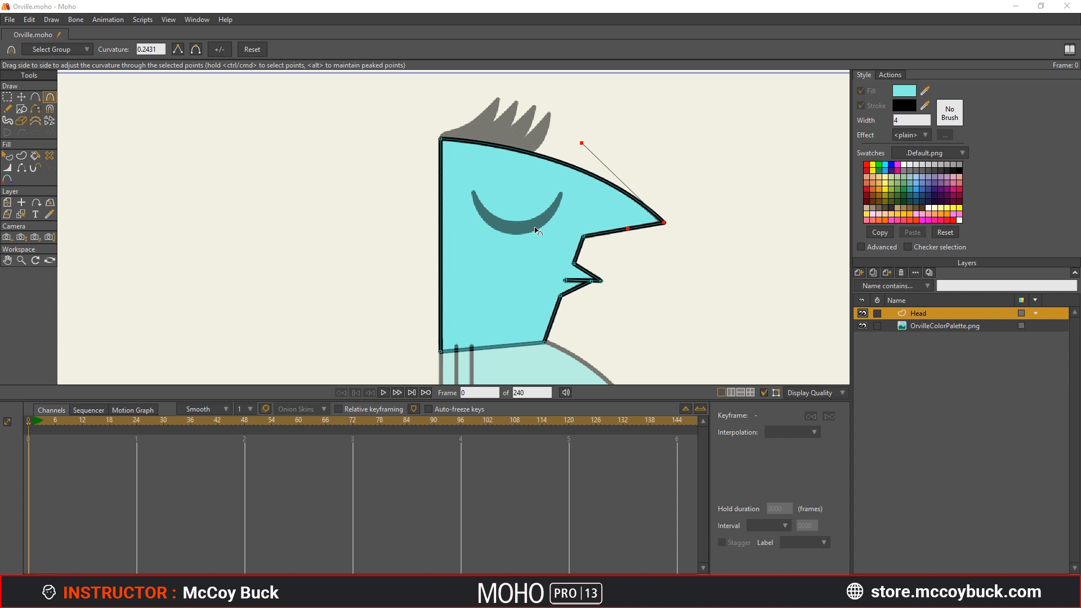
Step: Create a vector layer named Eye and keep it above the Head layer
click(858, 272)
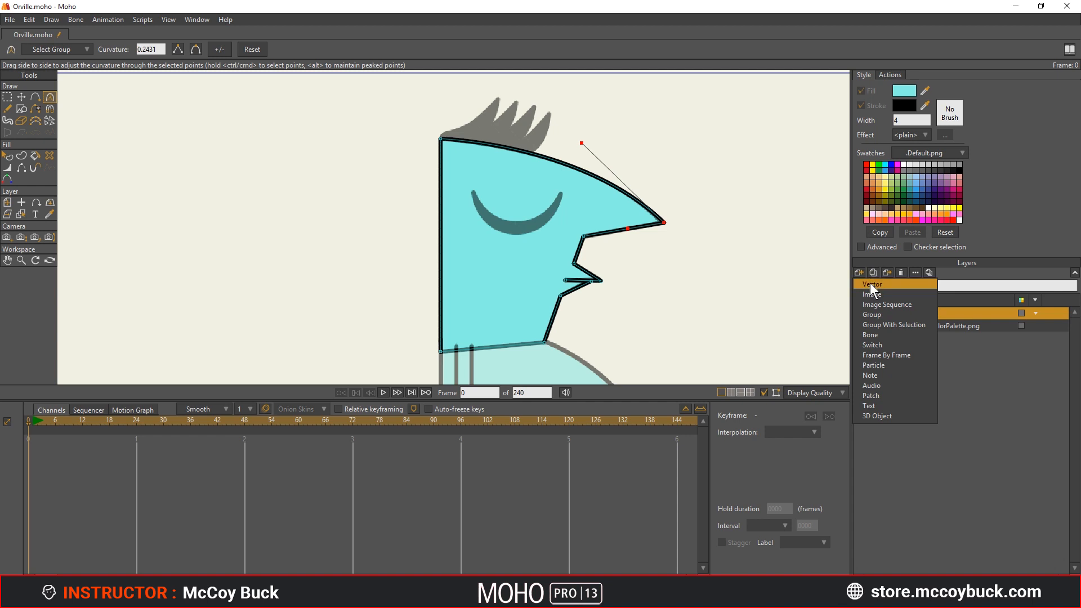
click(871, 285)
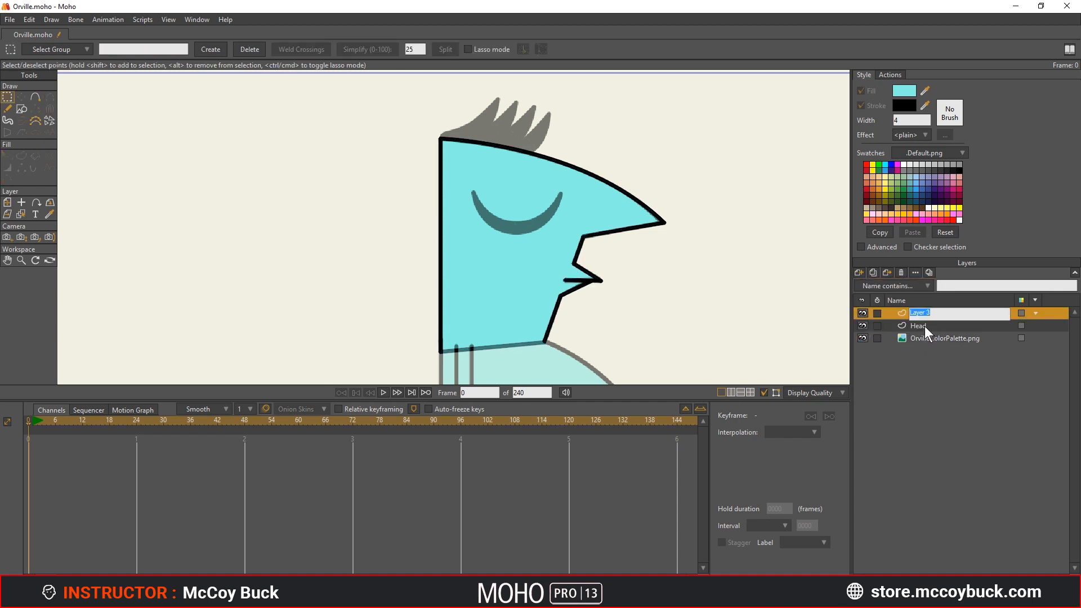
text(Eye)
key(Return)
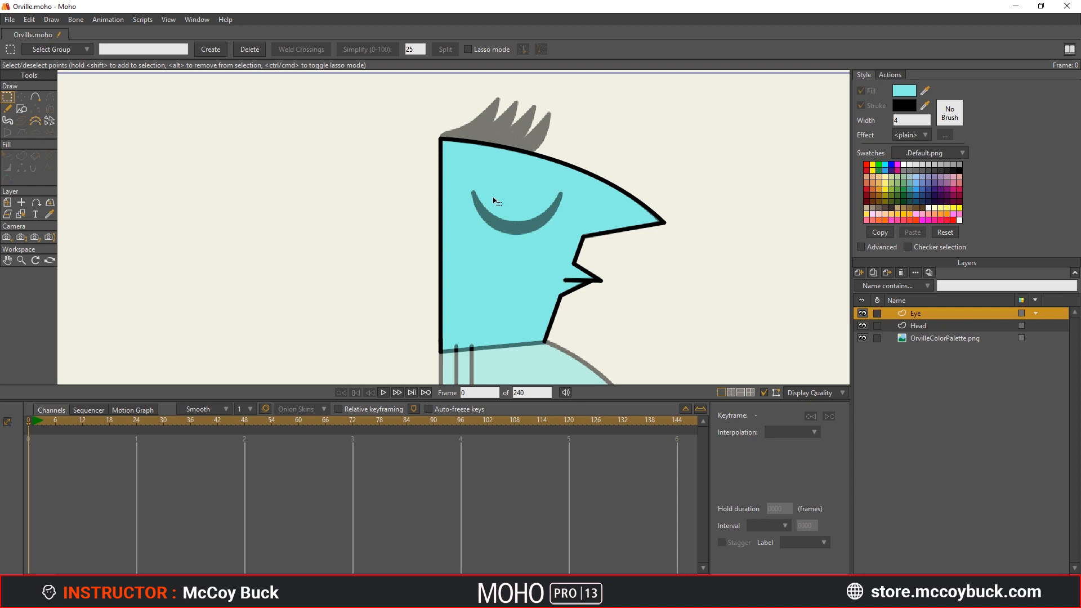
drag(927, 316, 923, 330)
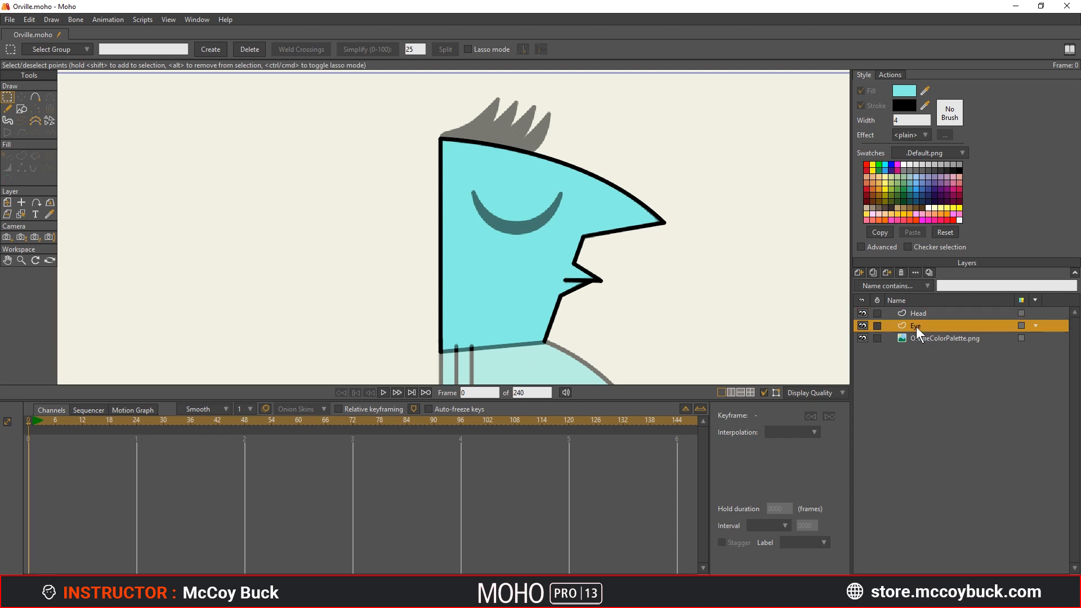
mouse_move(916, 326)
mouse_down()
mouse_move(921, 310)
mouse_move(922, 322)
mouse_up()
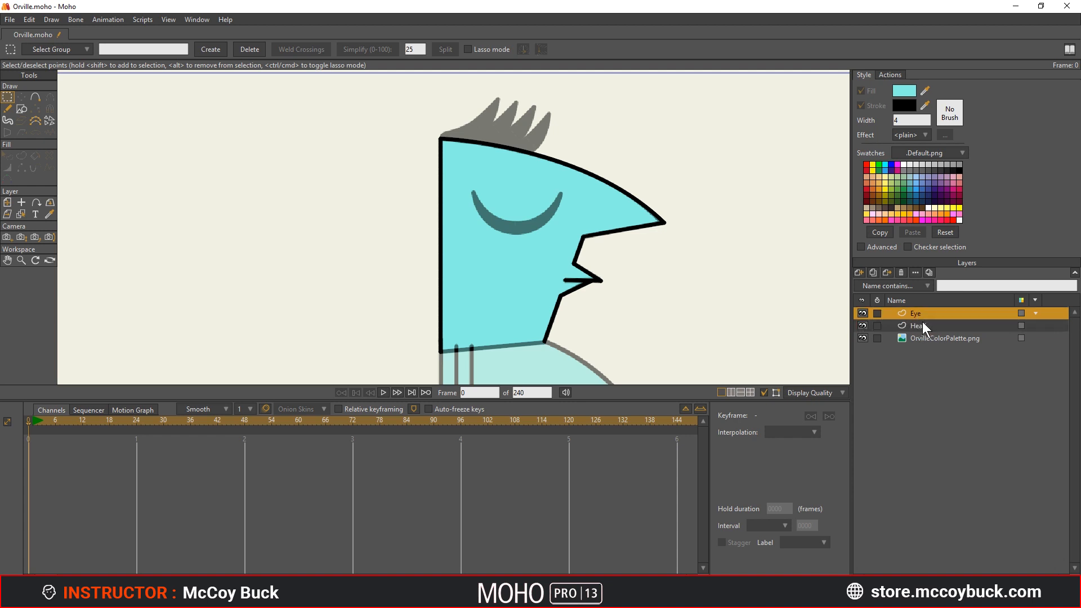
Step: Draw a straight line between the two tips of the sketched closed eye with the Add Point tool
click(36, 97)
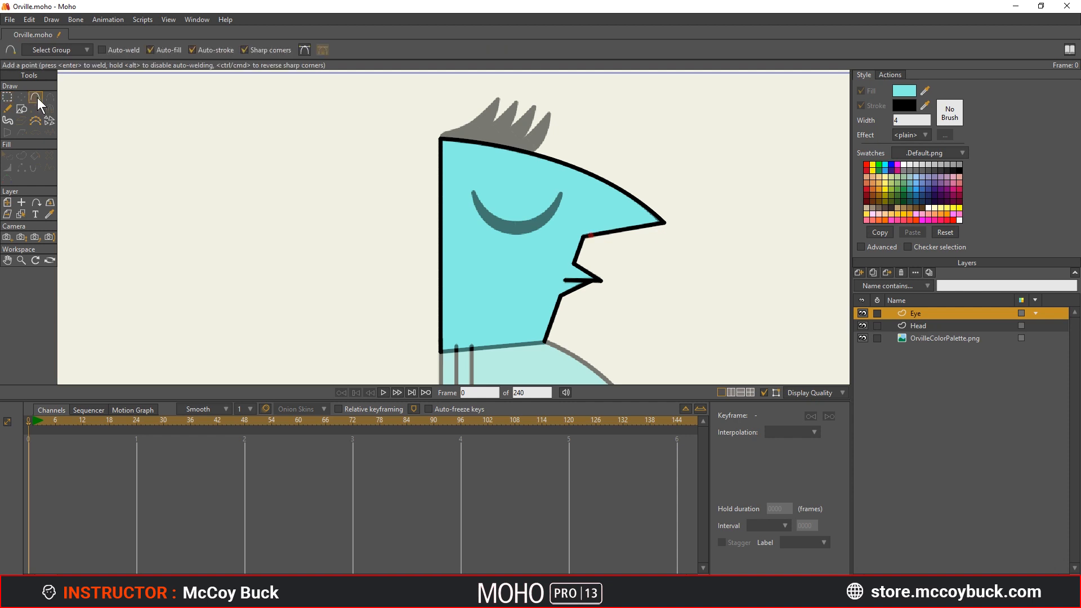
scroll(472, 190, up, 3)
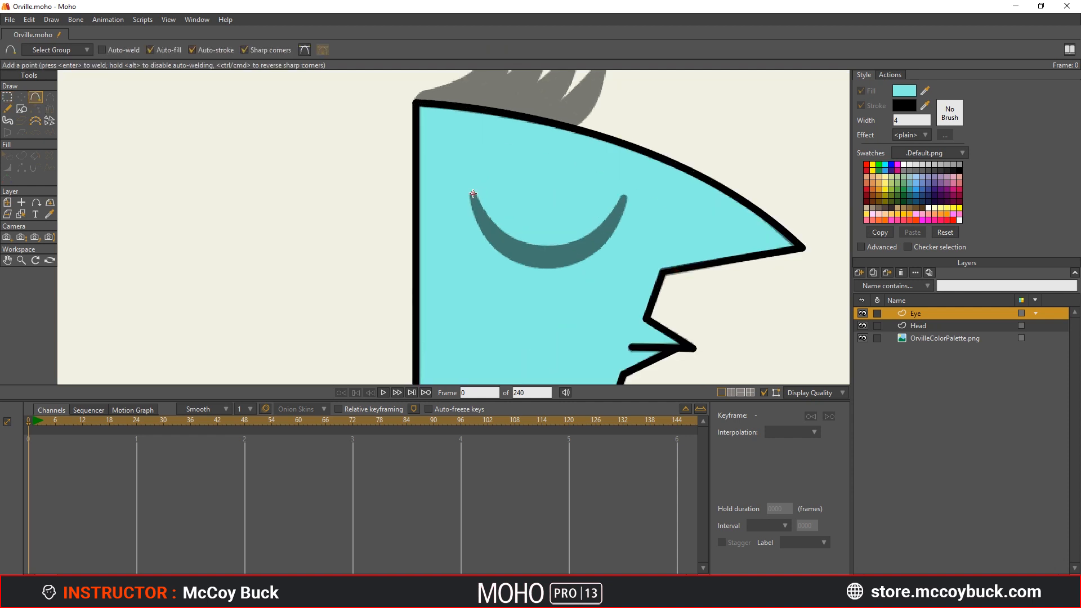
drag(473, 194, 627, 195)
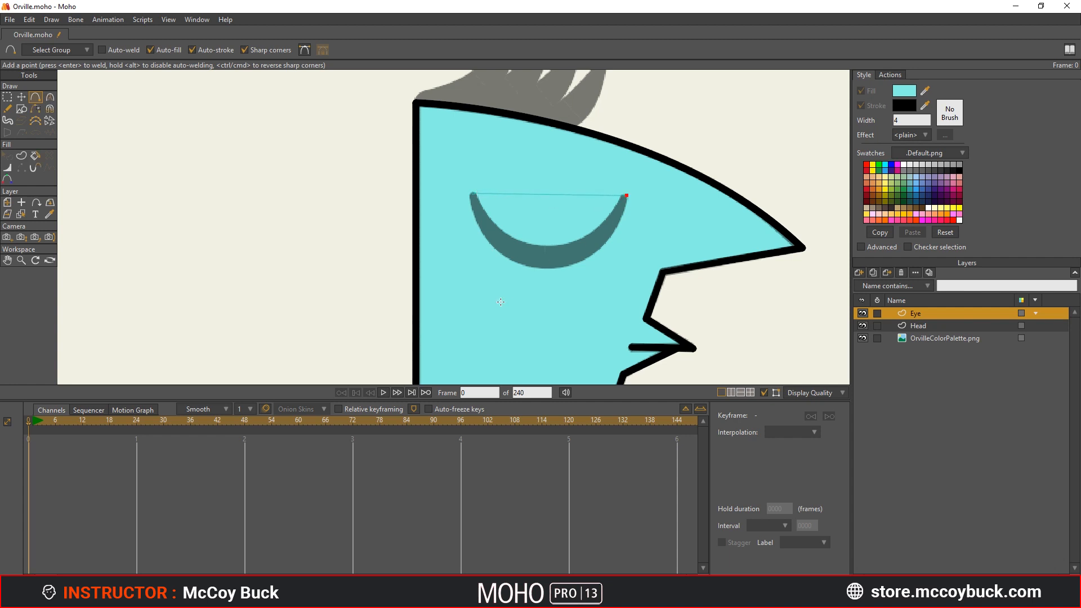
scroll(500, 301, down, 1)
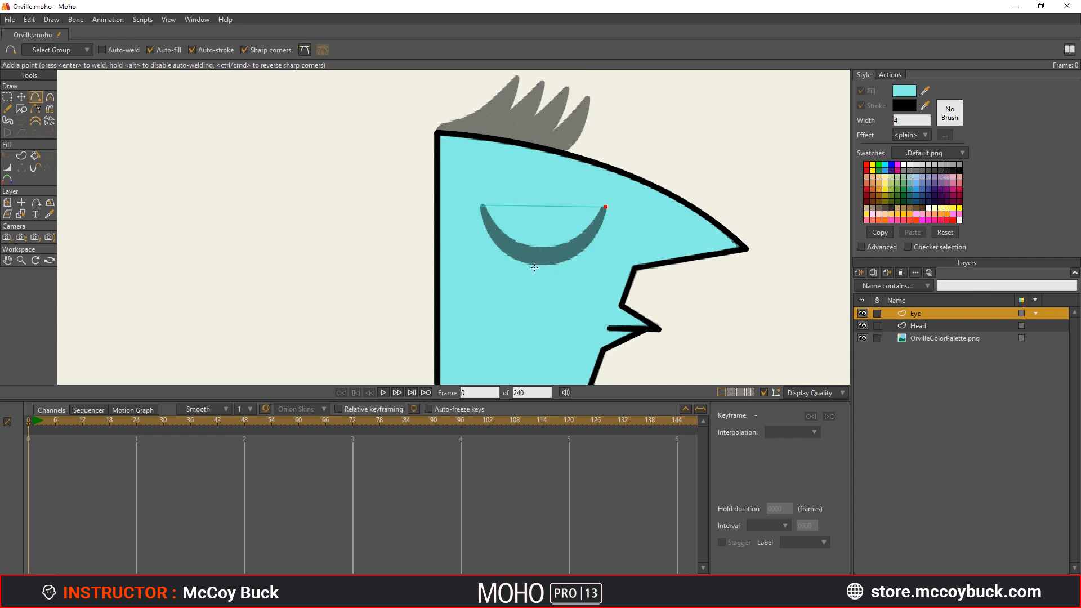
scroll(532, 262, up, 1)
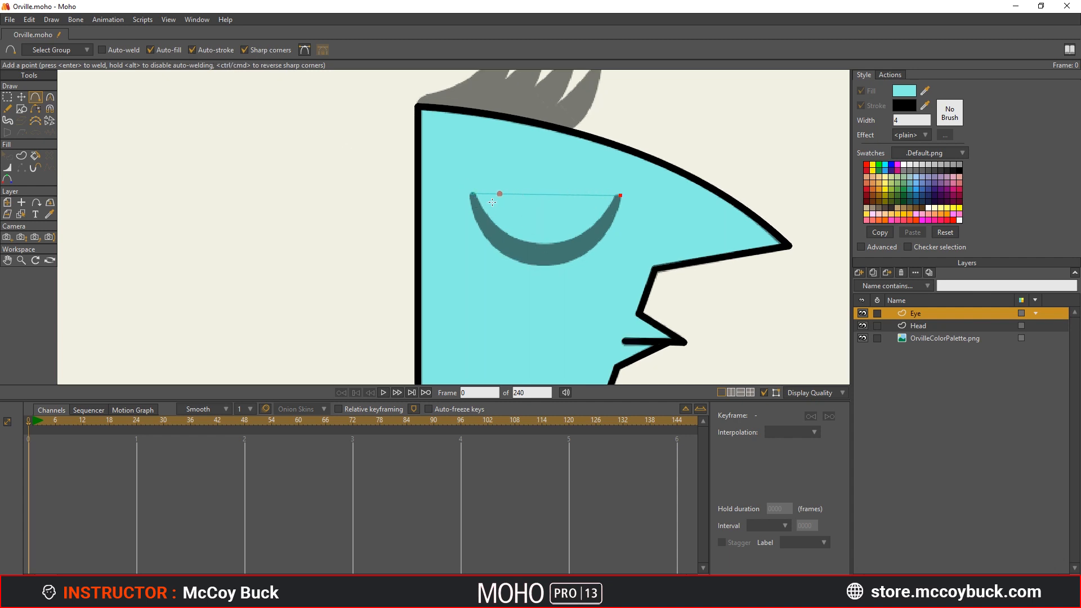
mouse_move(473, 194)
mouse_down()
mouse_move(528, 113)
mouse_move(623, 212)
mouse_move(620, 196)
mouse_up()
key(Return)
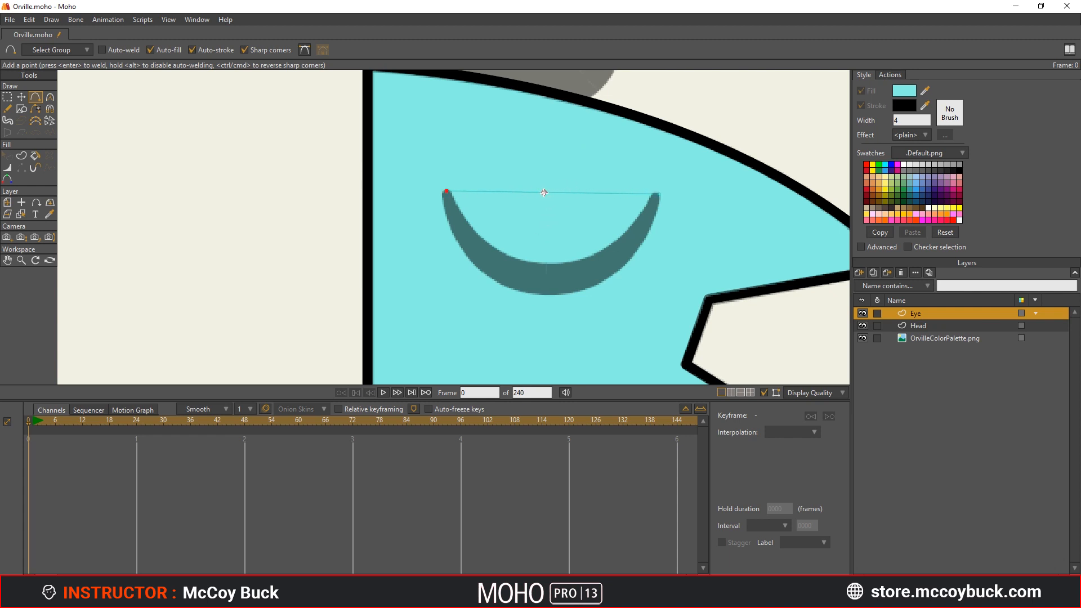
Step: Bend the eye line along the sketched closed eye by adding and curving a midpoint, and render a preview of the frame
key(ctrl+z)
drag(550, 194, 551, 279)
key(c)
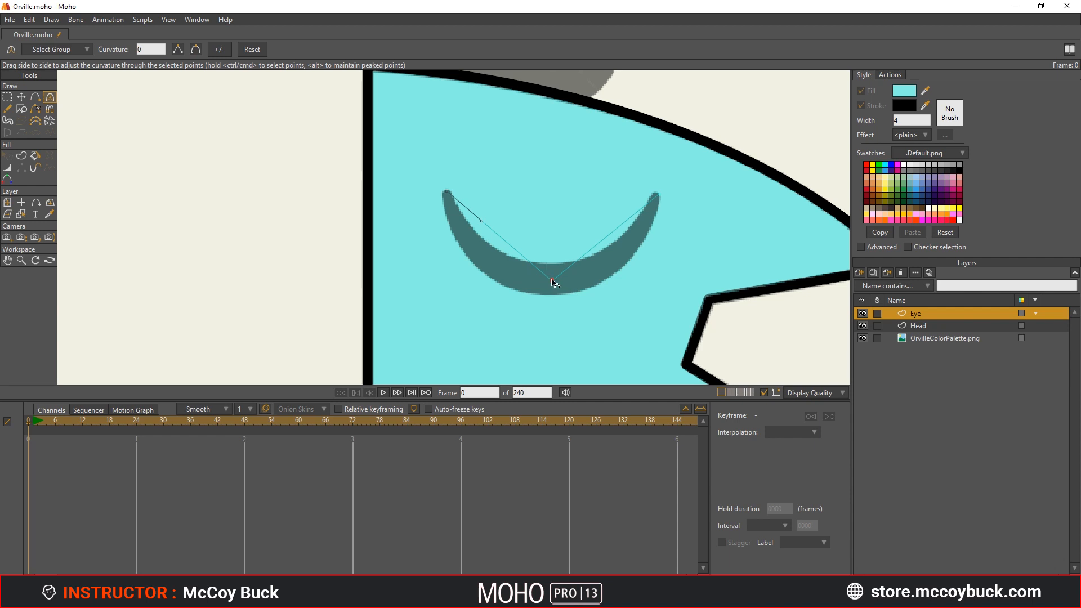
drag(552, 283, 588, 280)
click(659, 195)
key(ctrl+r)
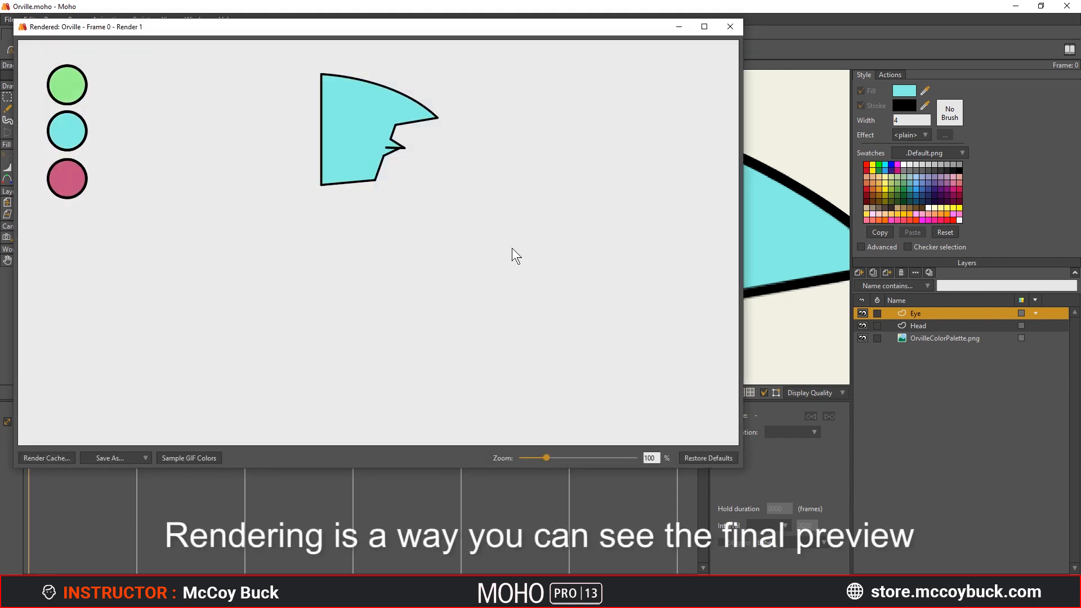
key(Escape)
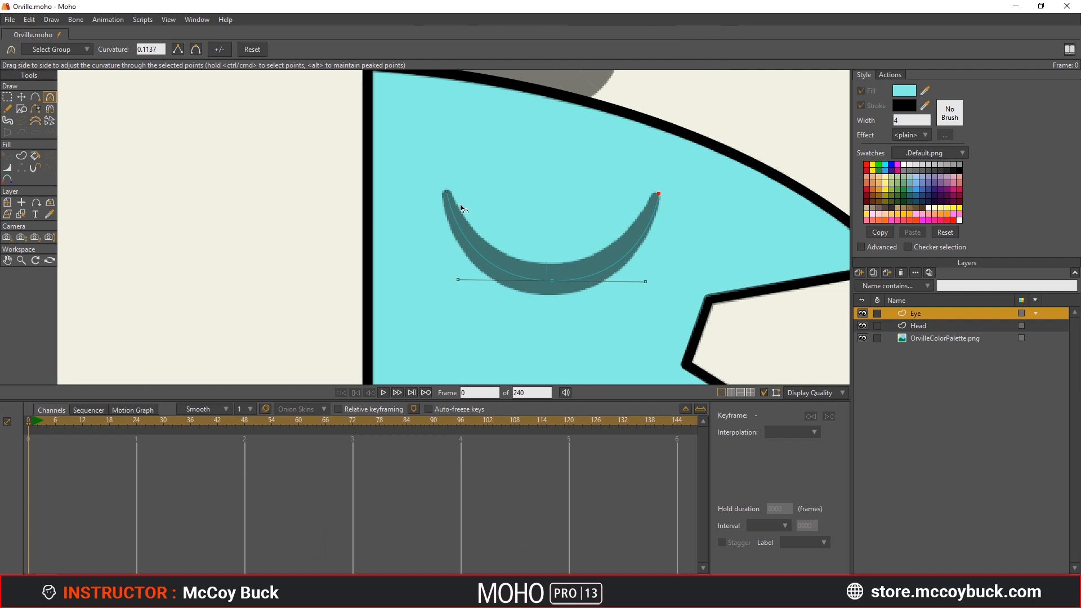
Step: Turn the curved eye line into a black stroked shape with the Create Shape tool
key(Home)
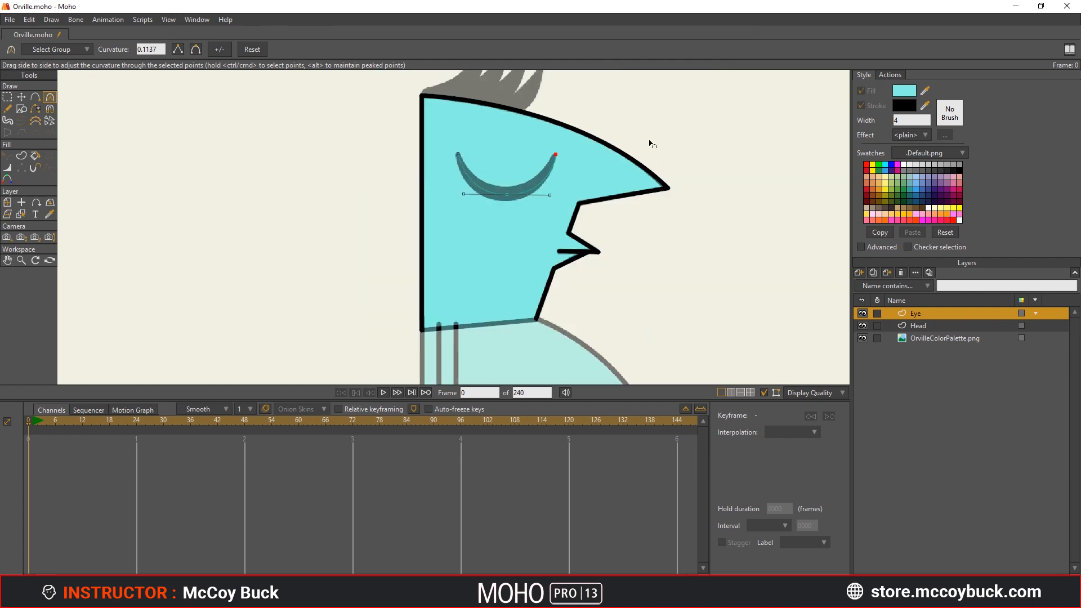
scroll(477, 245, up, 2)
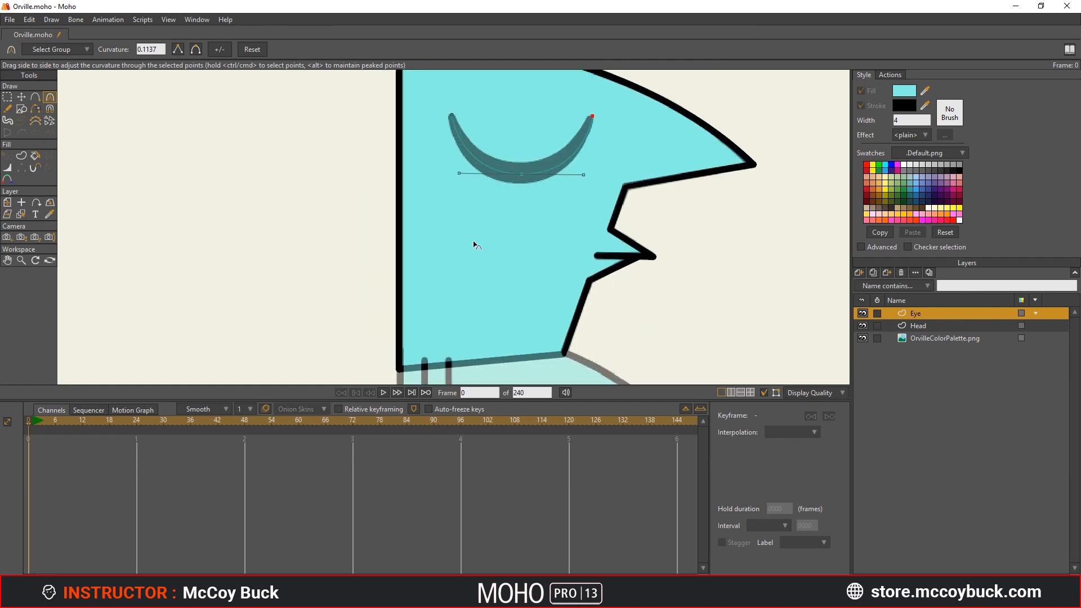
drag(485, 219, 467, 277)
scroll(437, 193, up, 2)
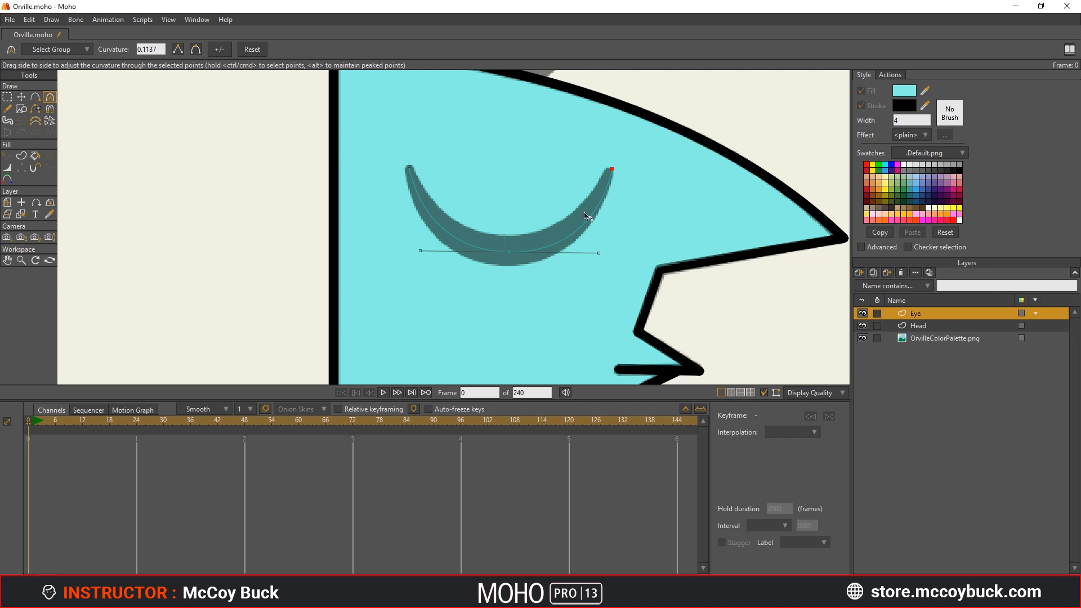
click(20, 160)
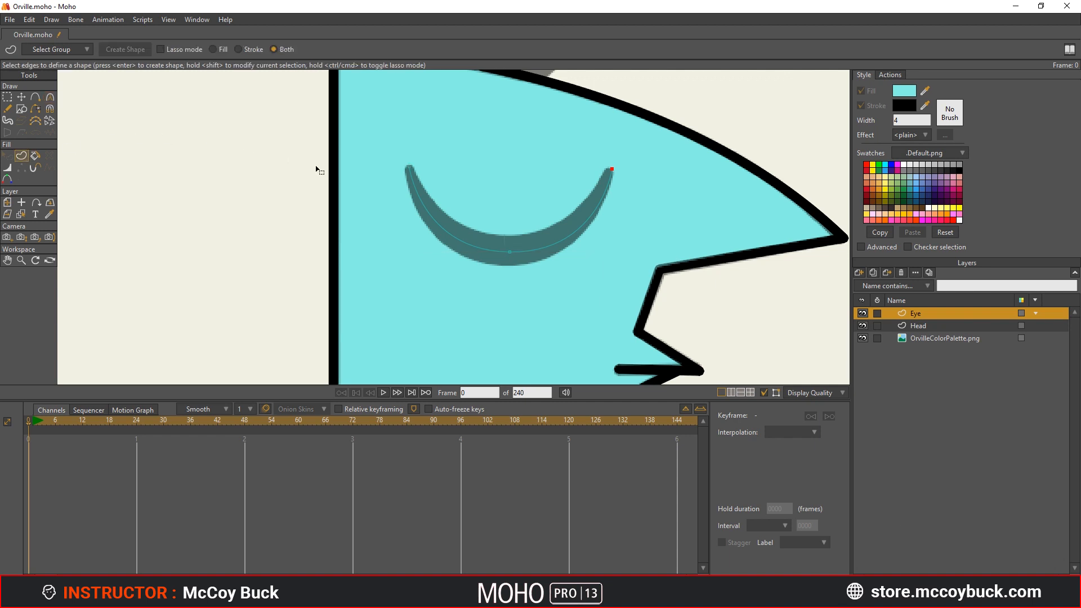
click(464, 245)
key(Return)
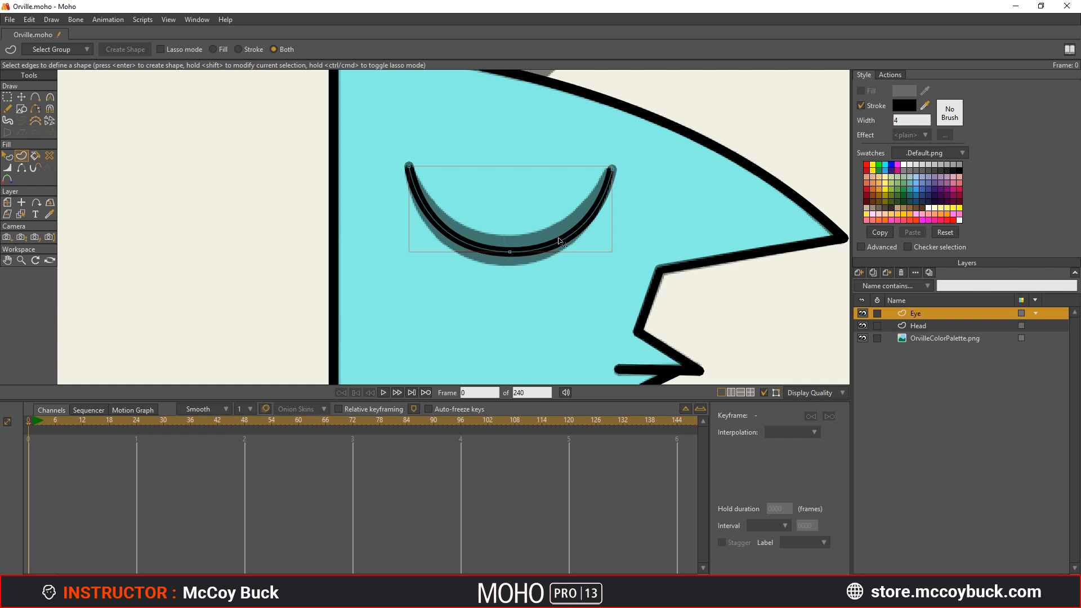
Step: Render a preview of the frame to check the eye's stroke on the head
scroll(529, 252, down, 2)
key(ctrl+r)
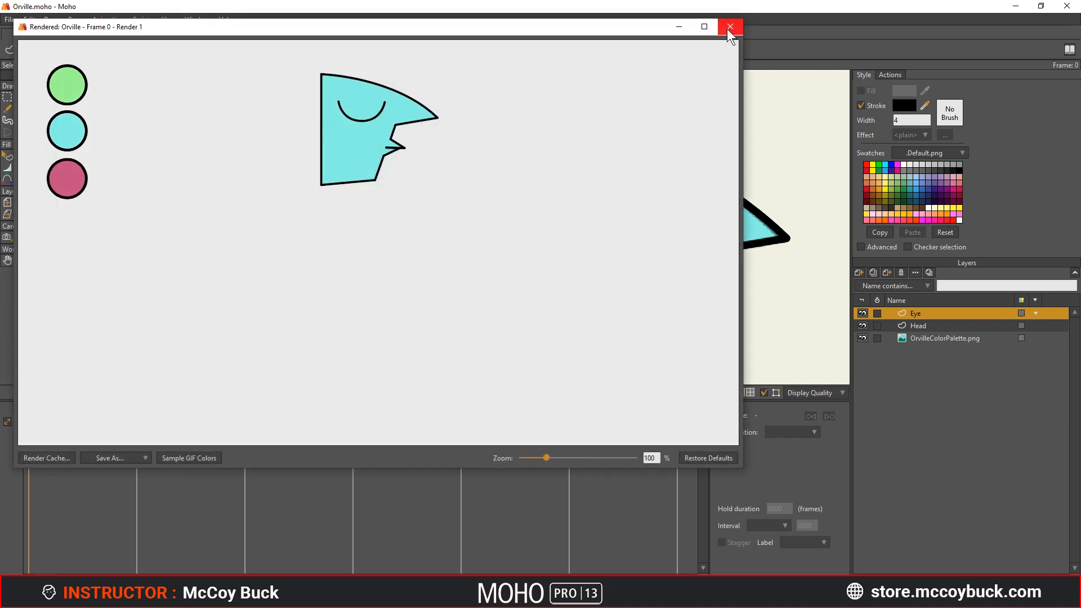
click(729, 28)
Step: Thicken the eye stroke at its middle point with the Line Width tool to match the sketched crescent, and preview the render
scroll(507, 225, up, 2)
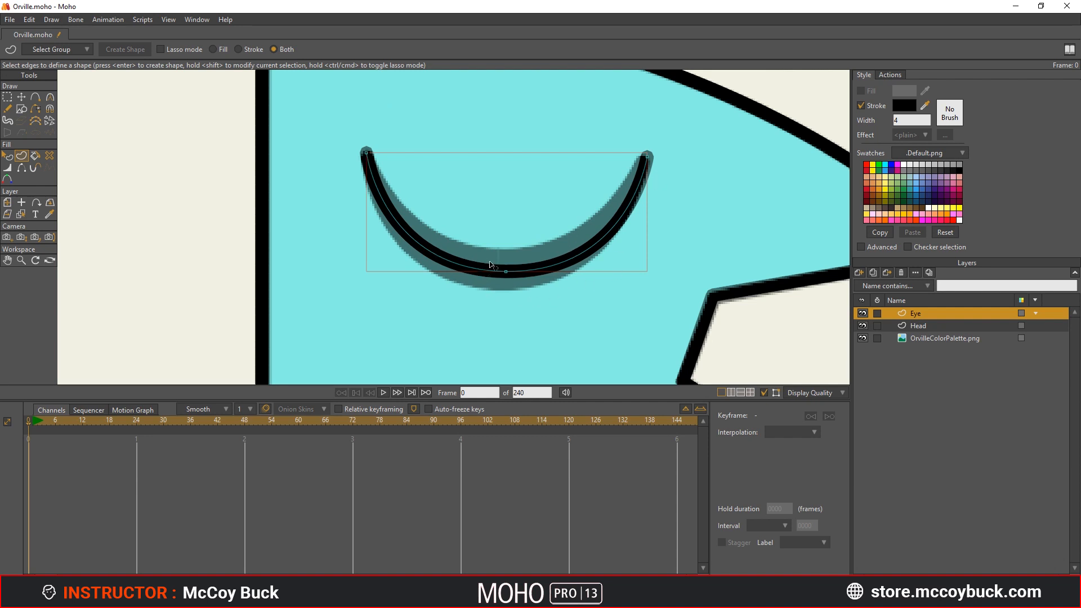
click(9, 169)
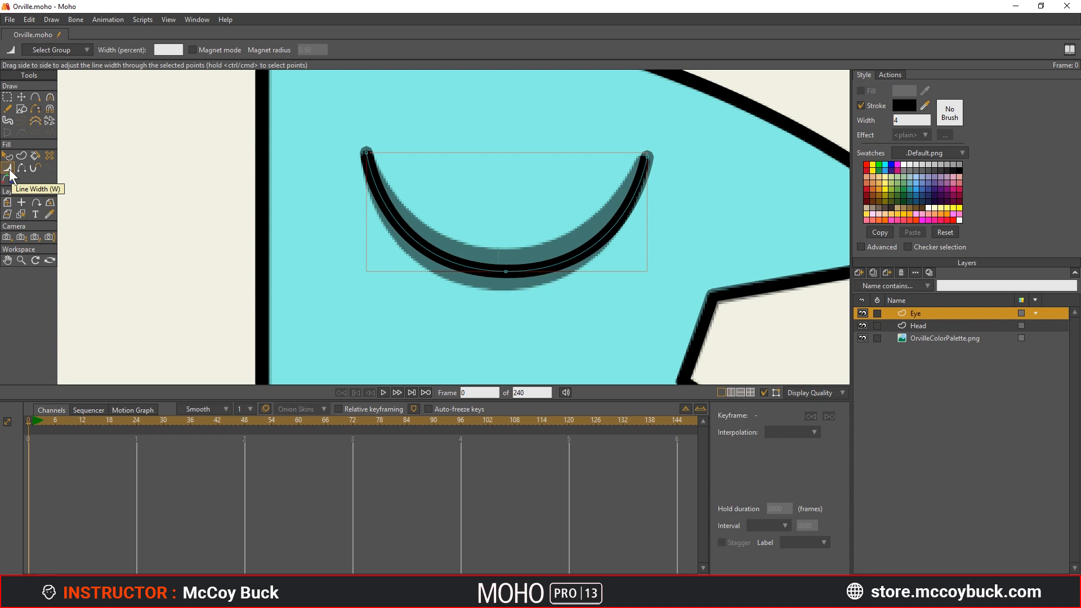
key(w)
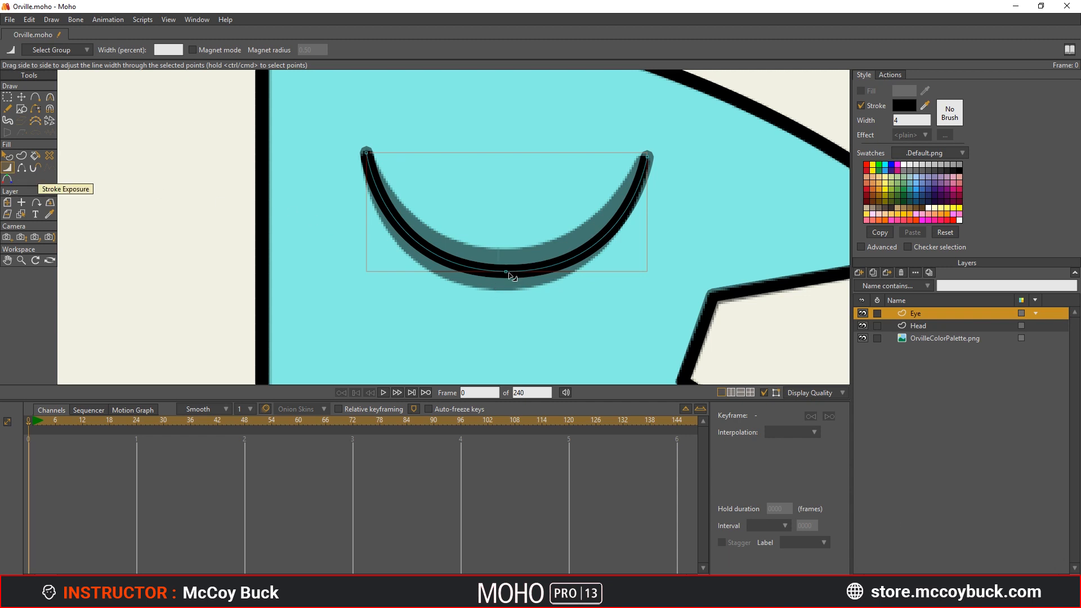
drag(508, 273, 591, 280)
key(ctrl+r)
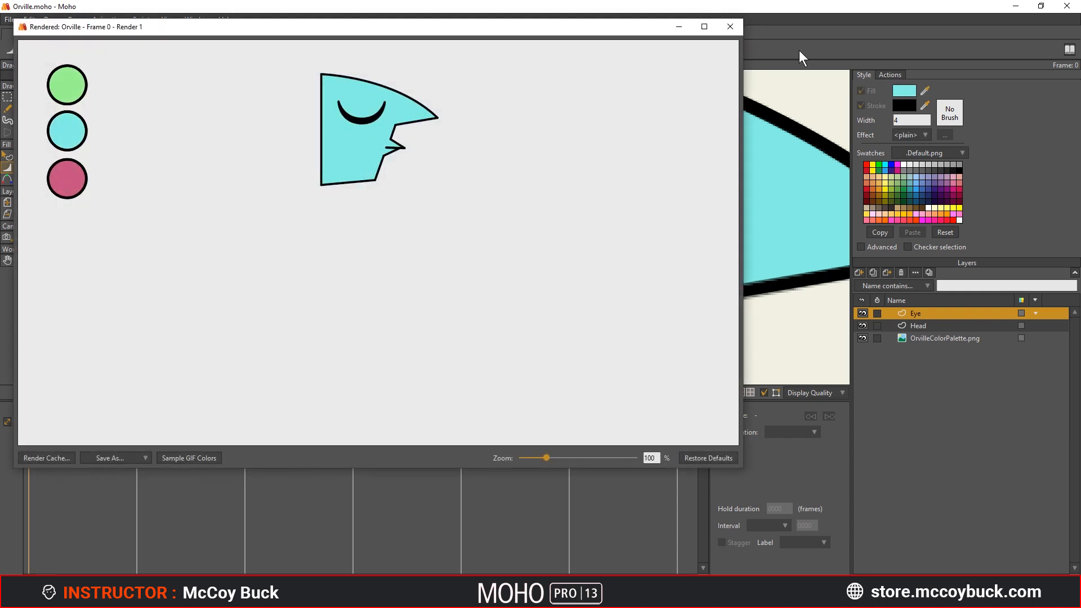
click(730, 27)
Step: Narrow the eye's tip near the back of the head to about 64% line width and the other to about 80%, and preview the render
drag(369, 153, 362, 157)
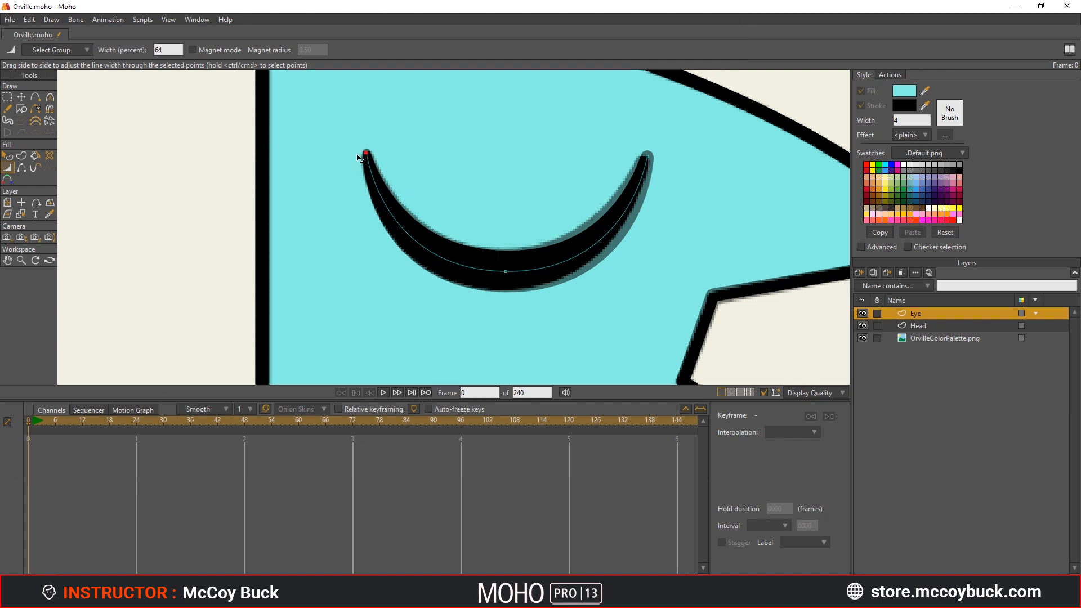
click(647, 159)
key(t)
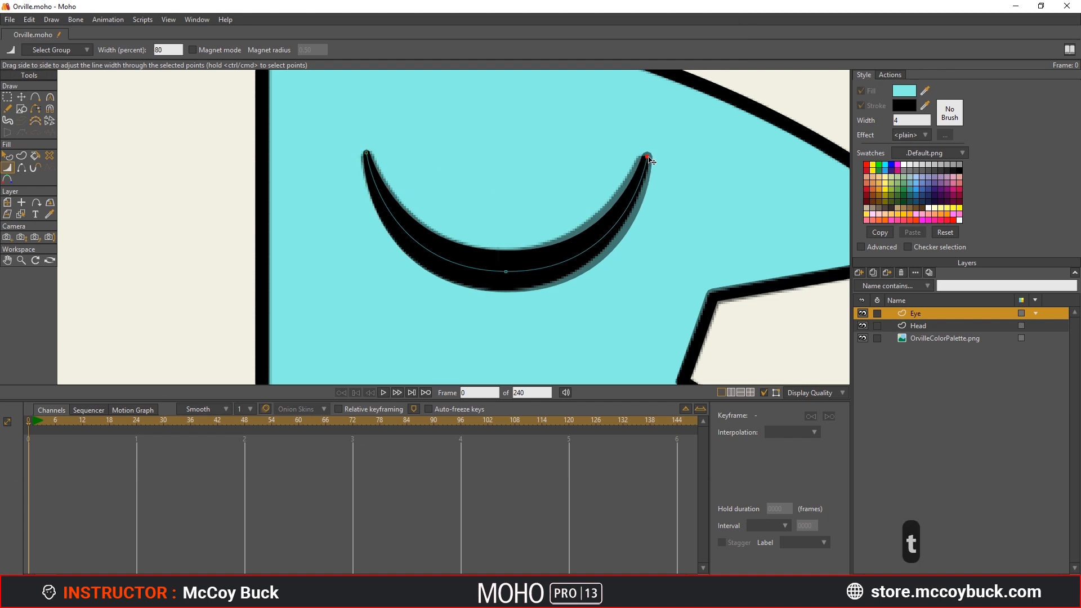
click(367, 154)
scroll(509, 280, down, 2)
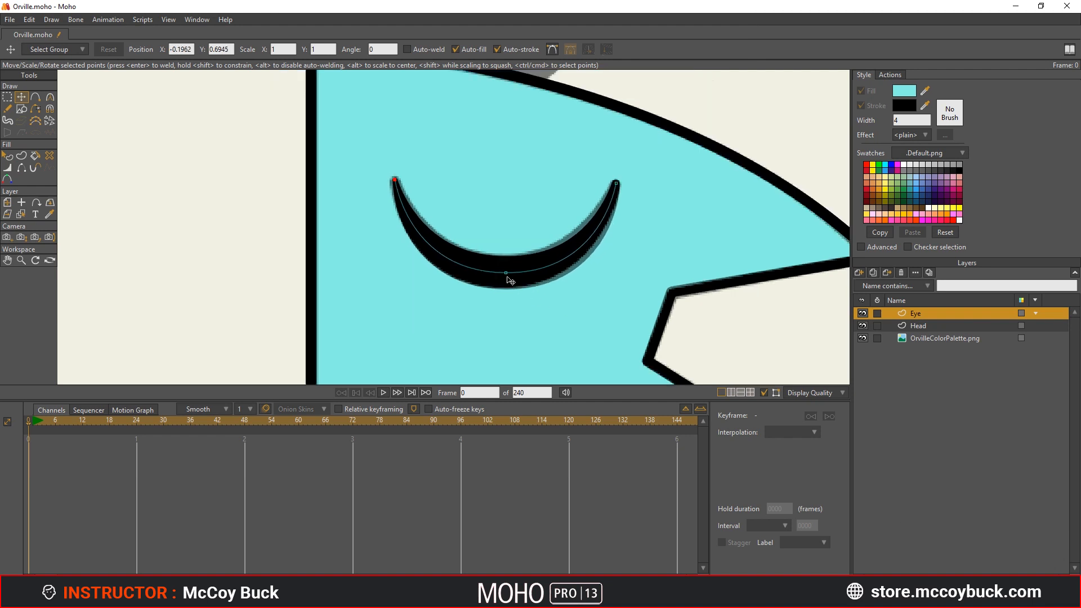
key(ctrl+r)
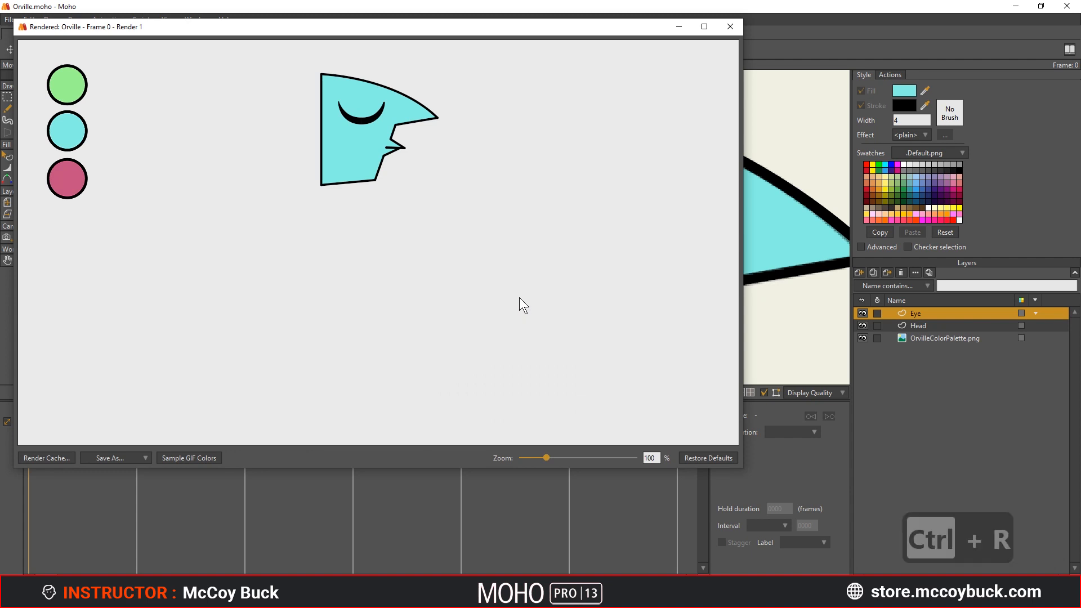
click(730, 26)
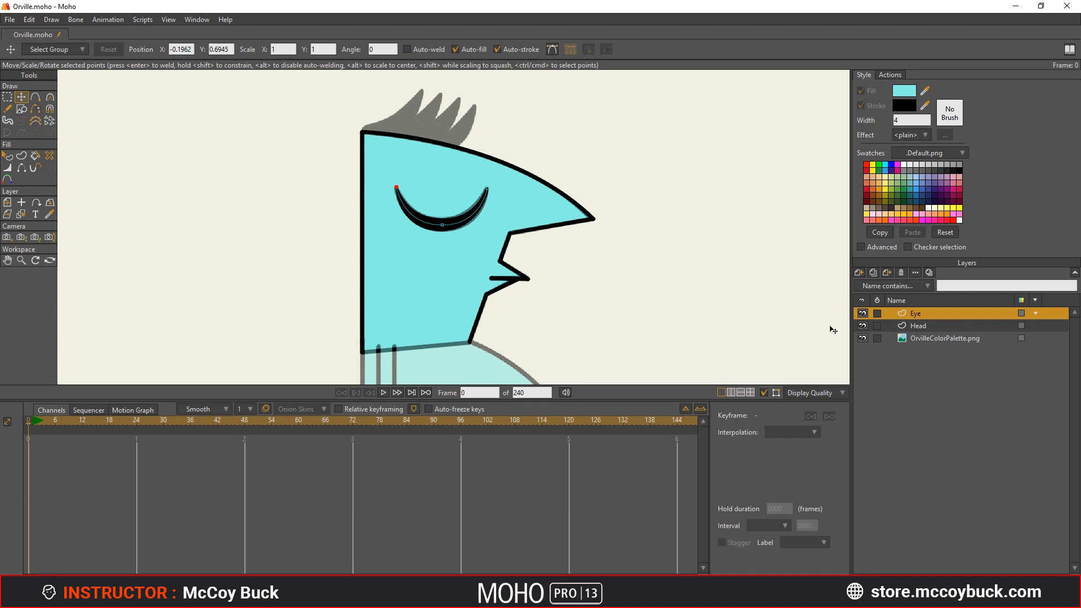
click(858, 272)
click(869, 286)
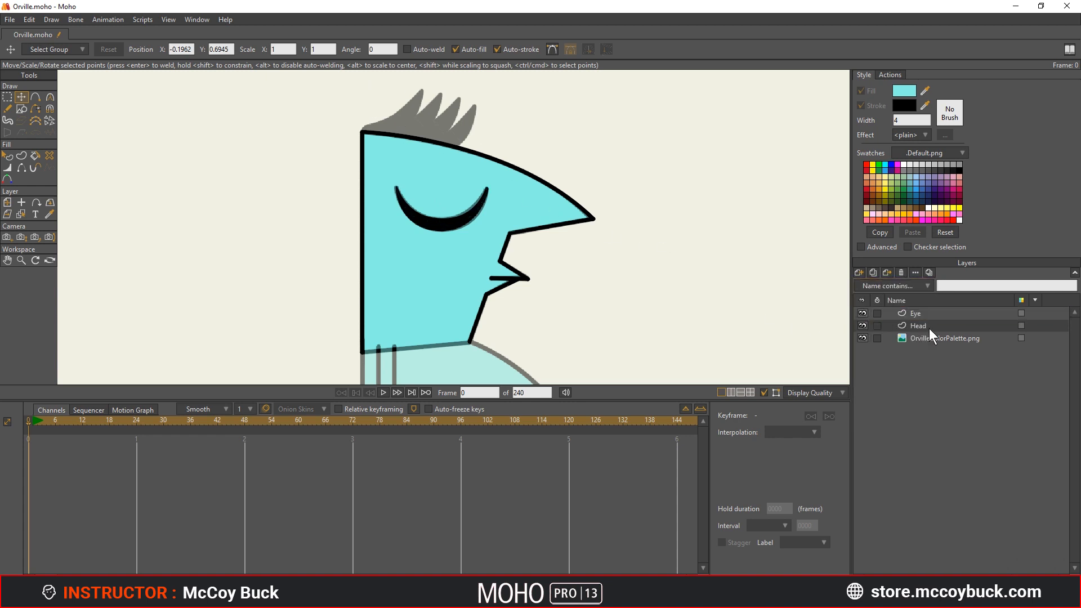
double_click(920, 313)
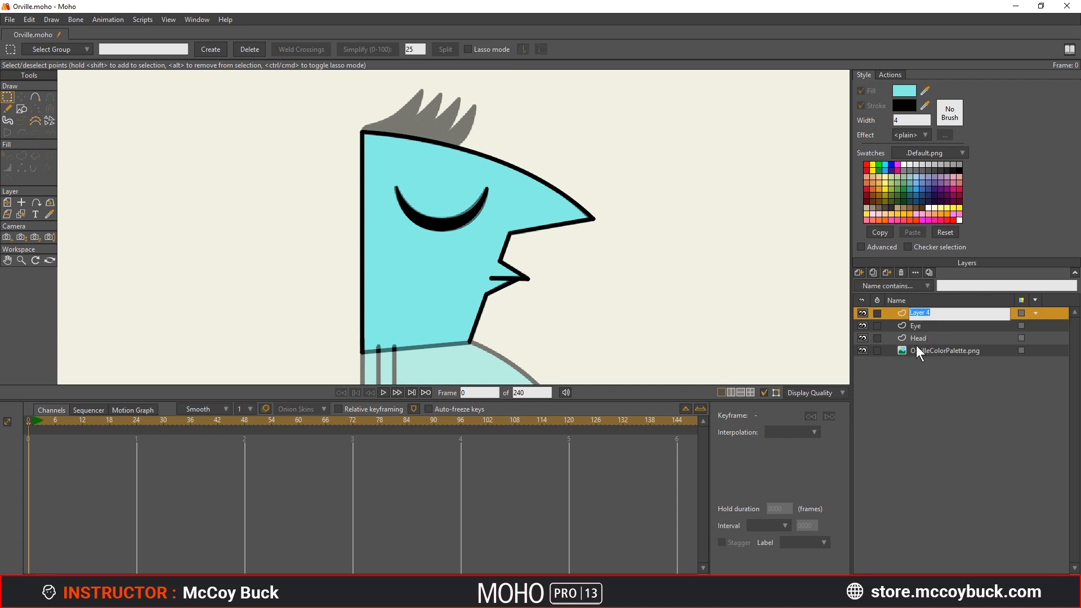
key(ctrl+z)
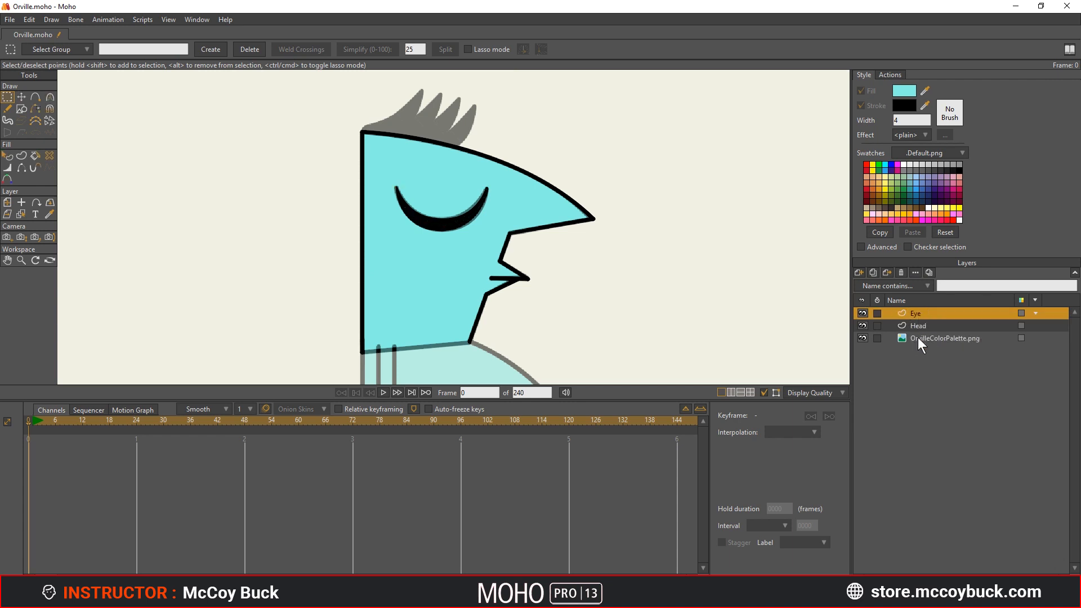
Step: Create a vector layer named Hair directly above OrvilleColorPalette.png and beneath the Head layer, and save the document
click(918, 338)
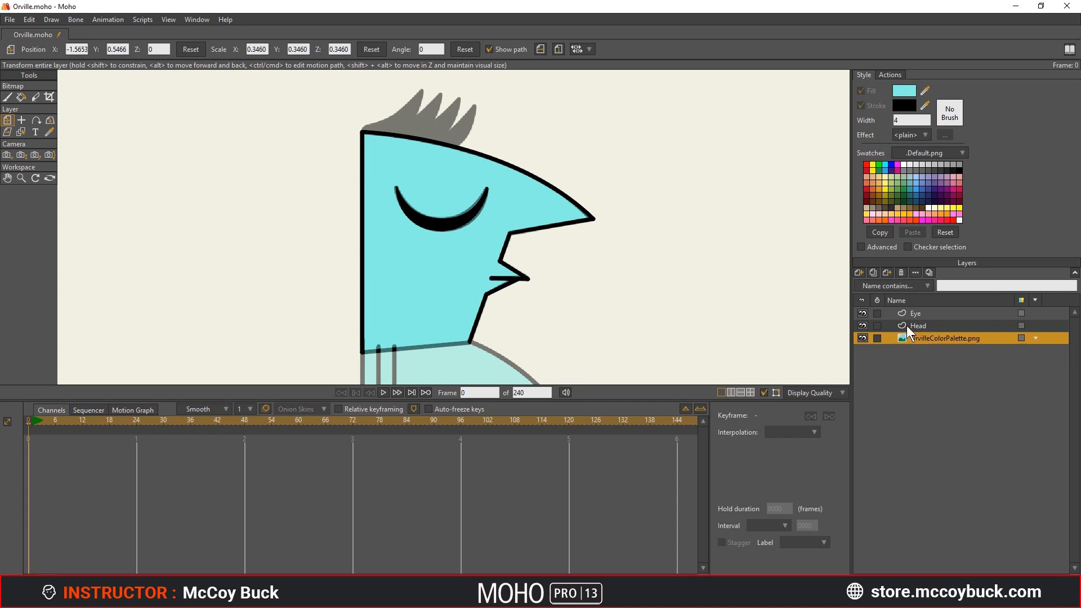
click(860, 272)
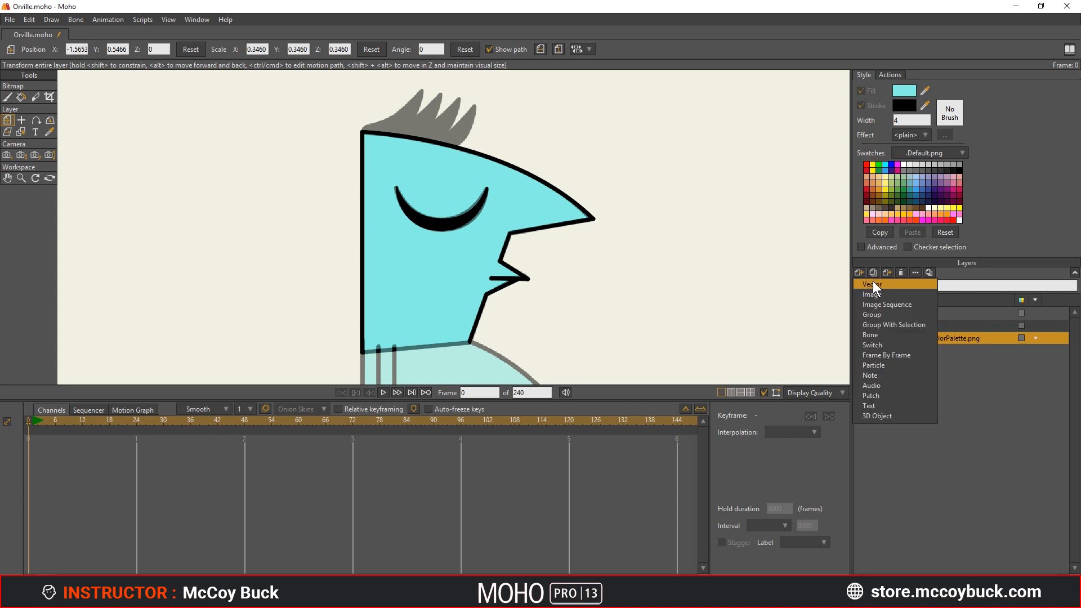
click(872, 283)
double_click(920, 337)
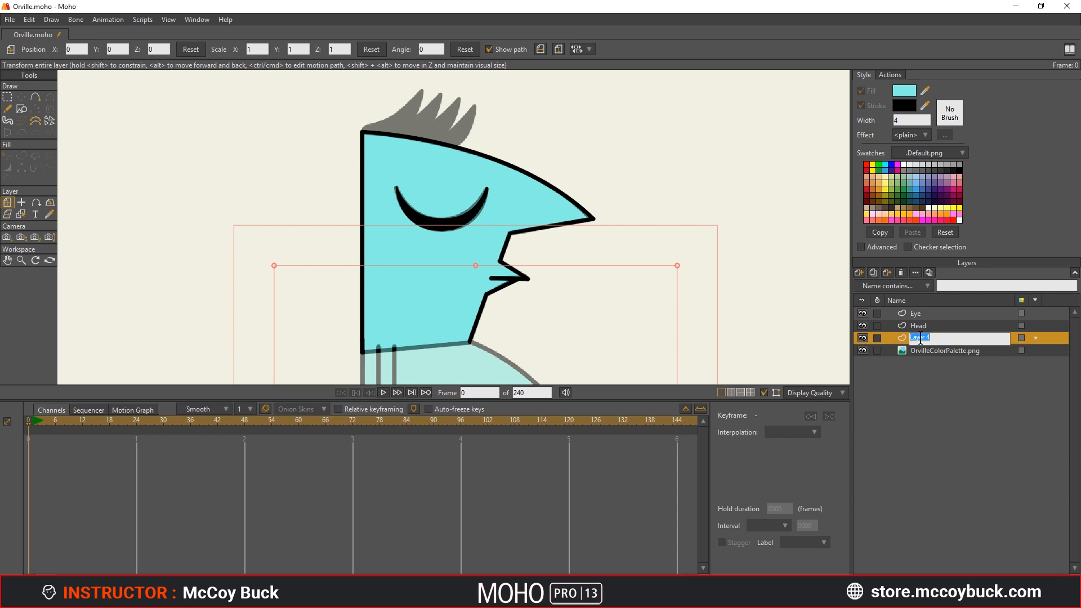
text(Hair)
key(Return)
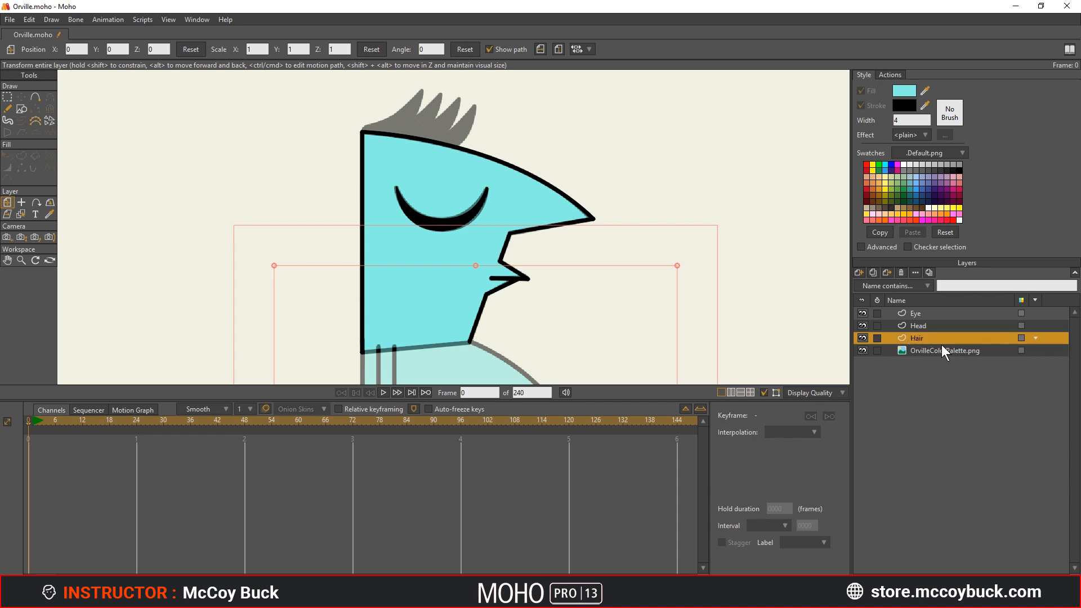
right_click(25, 35)
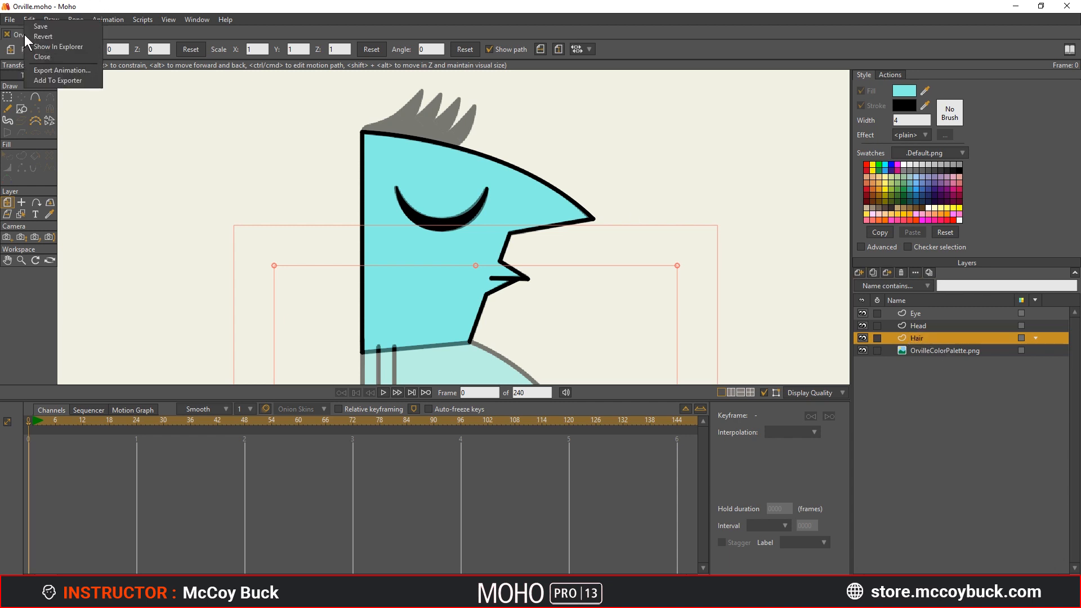
click(50, 28)
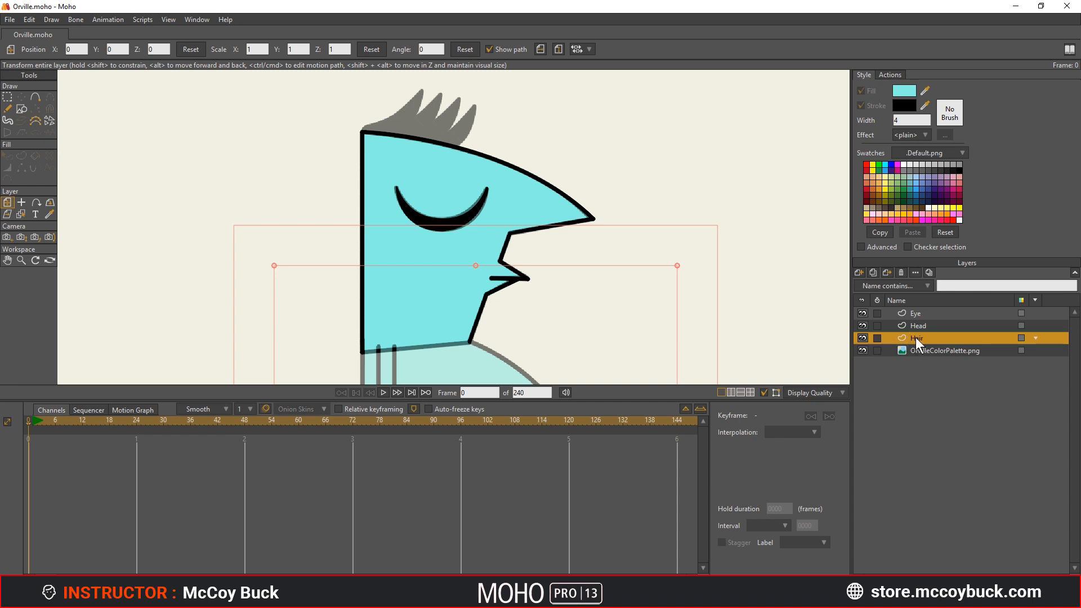
Step: Draw a three-point hair line with the Add Point tool, from the head's upper back corner through one bend to the first spike's tip
scroll(433, 218, up, 5)
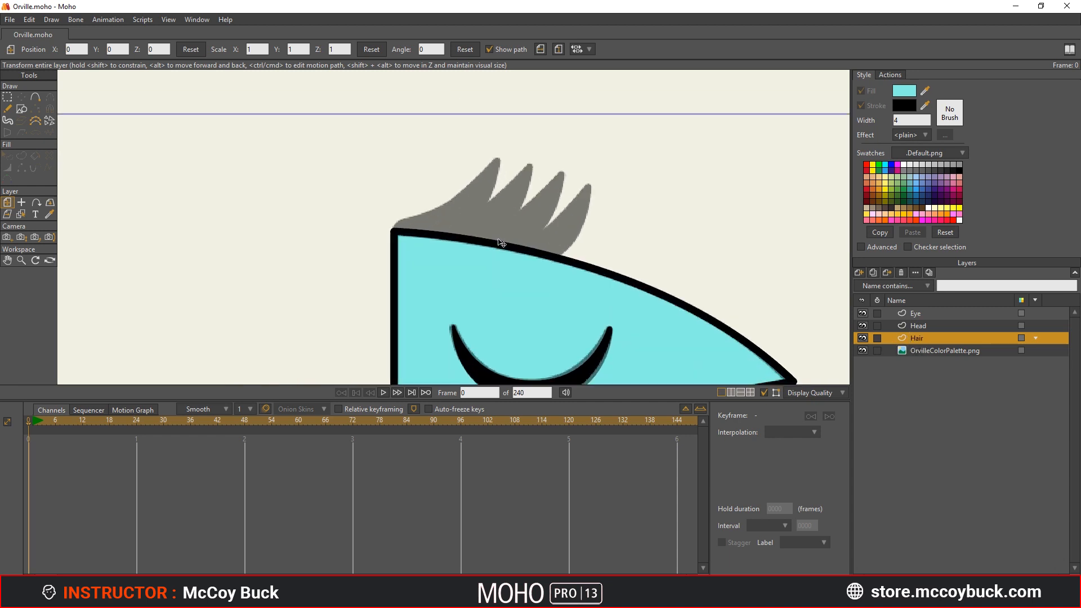
key(a)
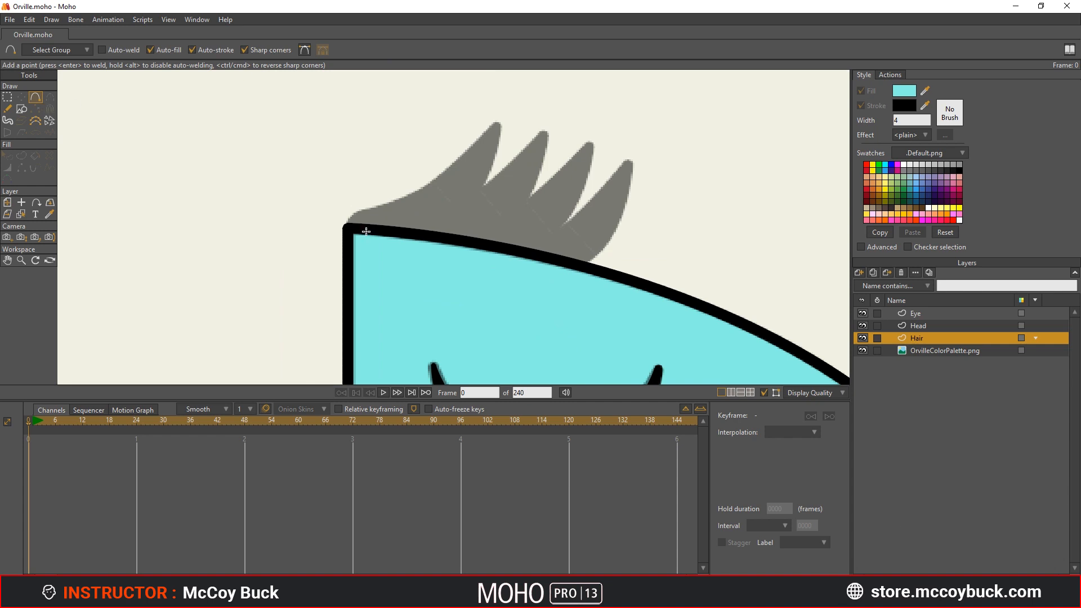
drag(357, 230, 439, 206)
drag(461, 176, 494, 135)
key(t)
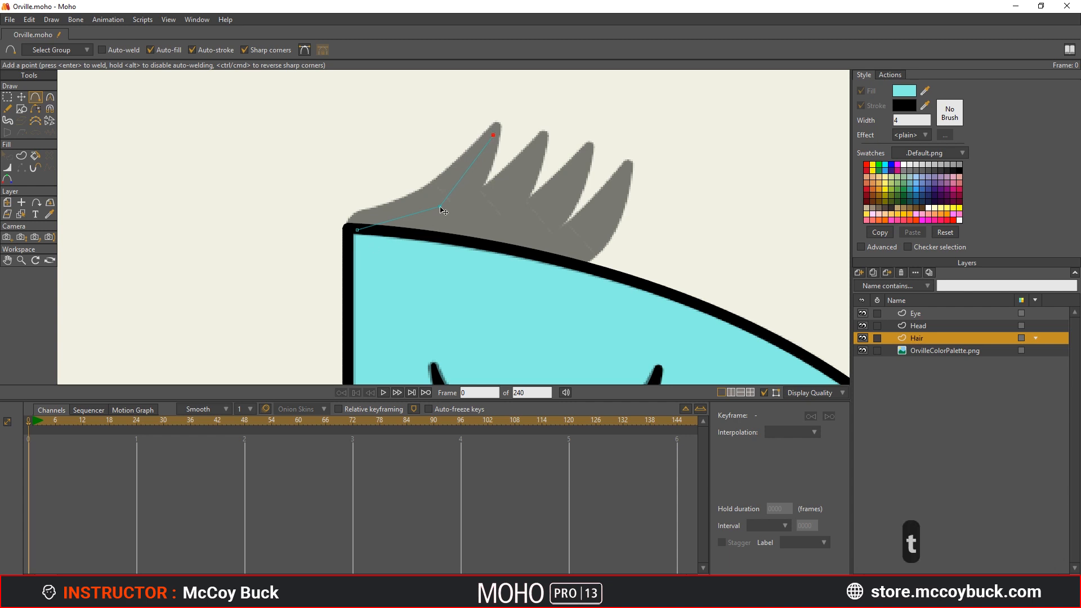
drag(439, 206, 384, 218)
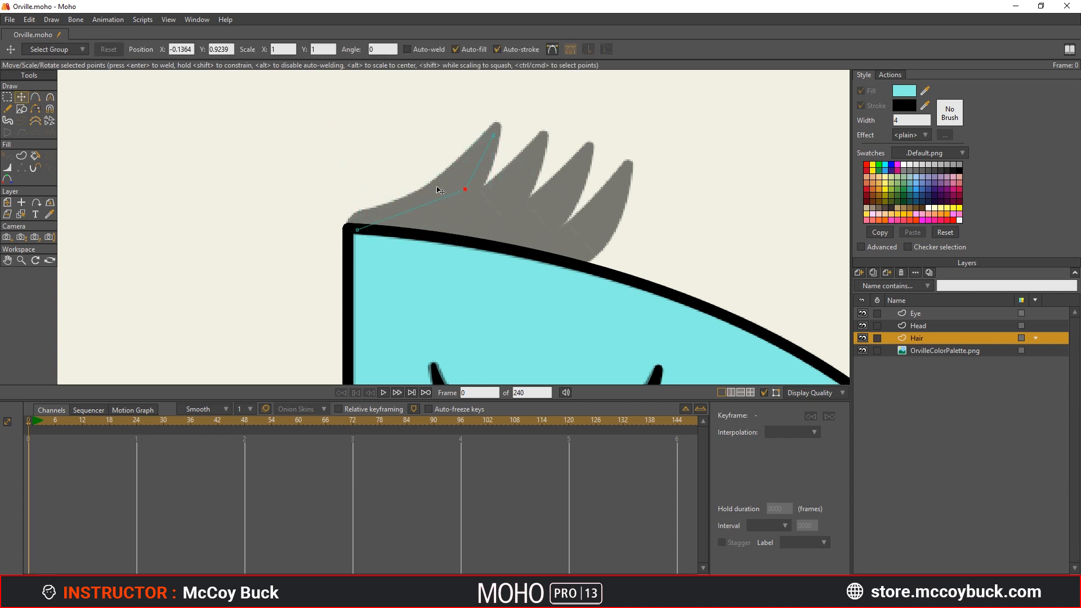
key(ctrl+z)
Step: Turn the hair line into a black stroked shape with the Create Shape tool
key(u)
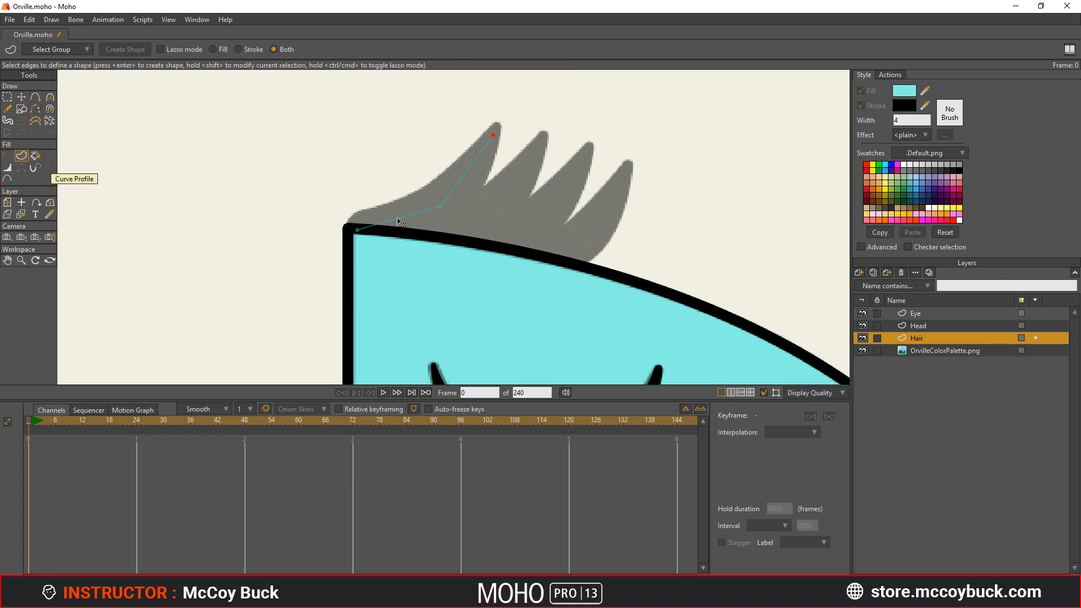
click(398, 221)
key(Return)
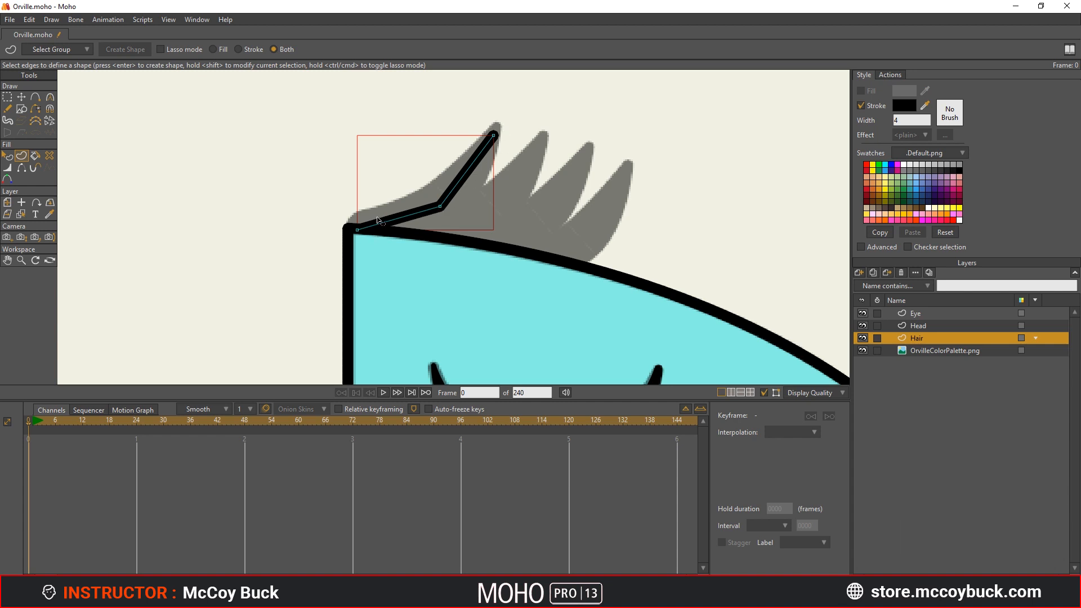
Step: Round the hair line's middle bend with the Curvature tool to a curvature of about 0.35
key(c)
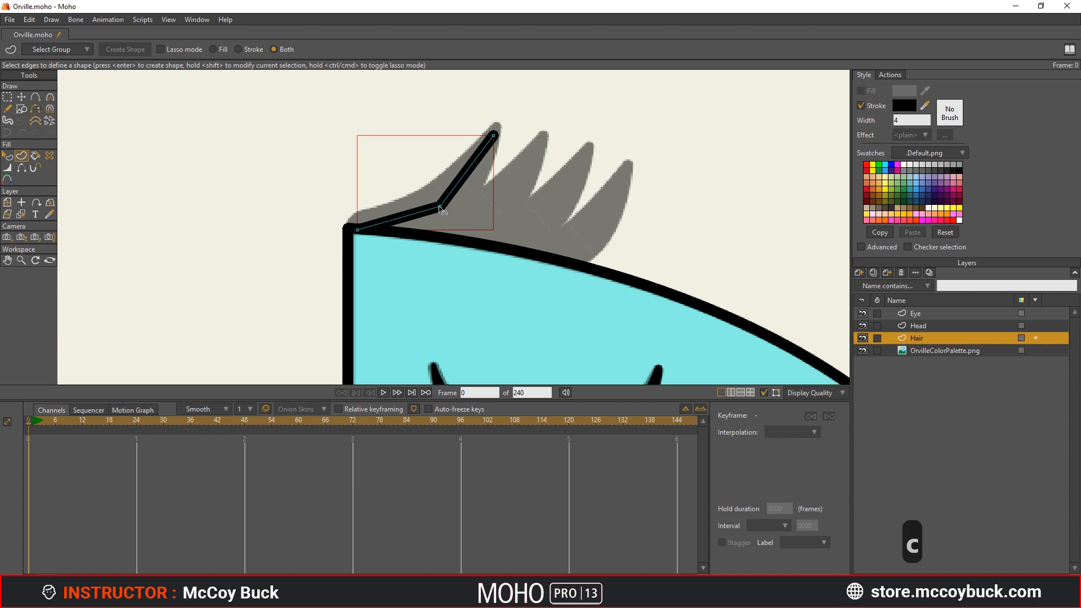
key(ctrl+z)
key(c)
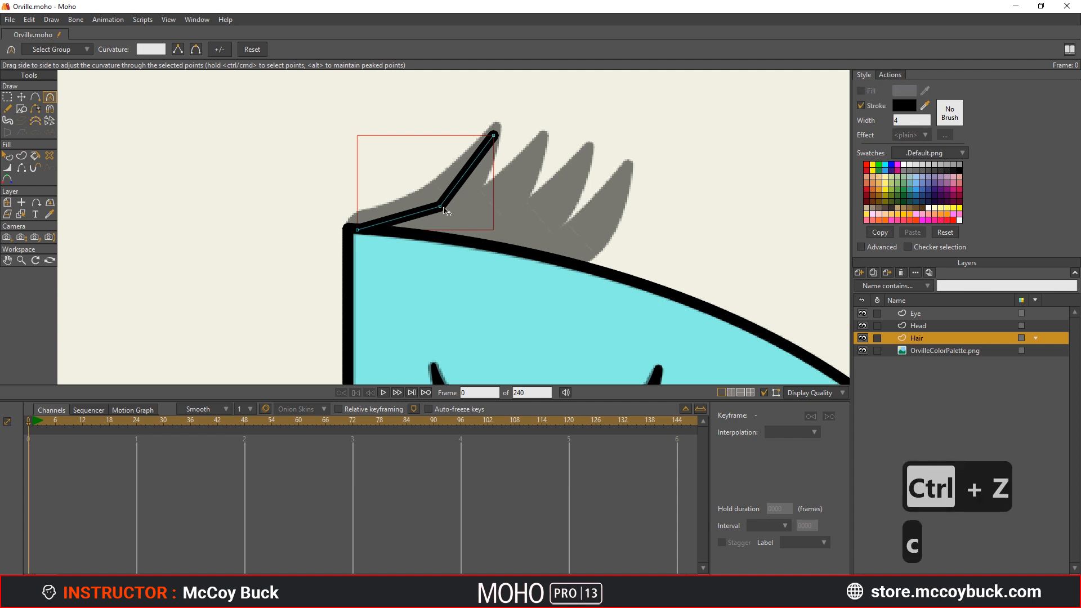
drag(442, 211, 721, 243)
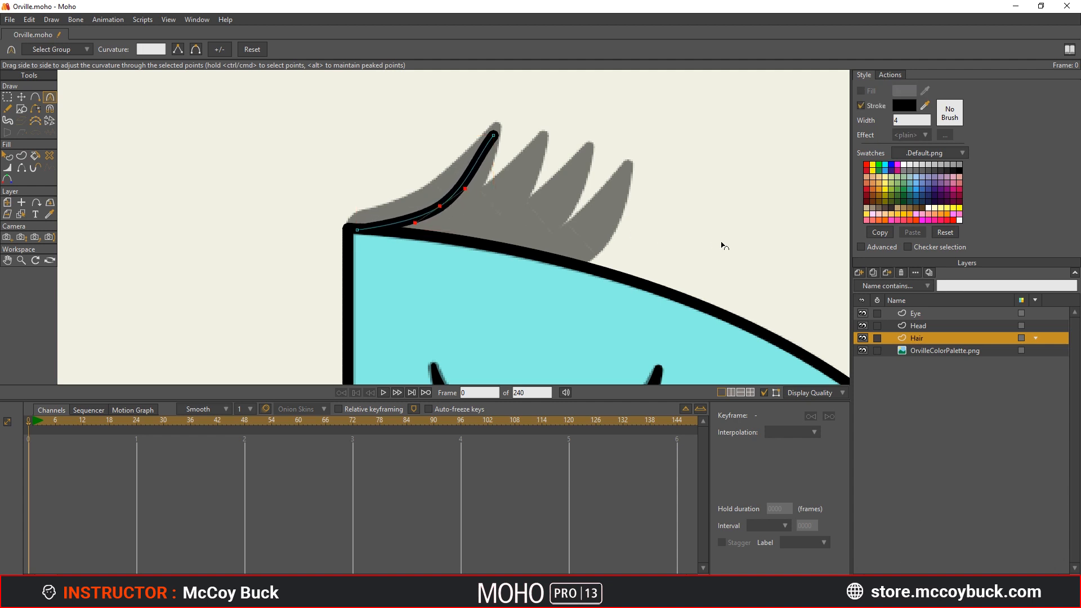
click(493, 135)
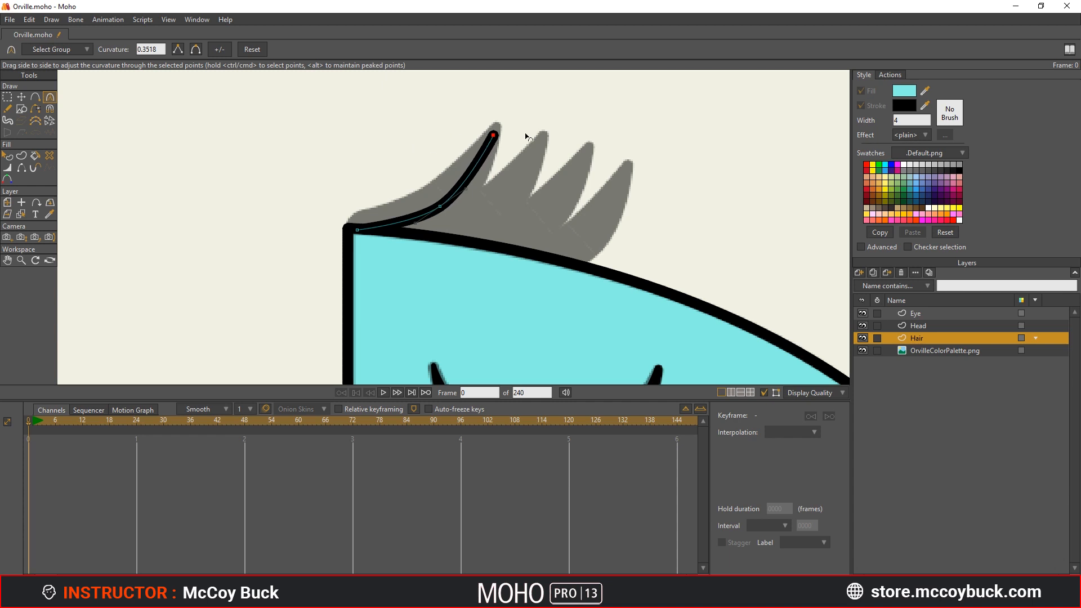
drag(525, 153, 469, 159)
Step: Move the hair line's tip, middle and base points so they follow the sketch's first spike from the head's back corner
key(t)
drag(495, 137, 496, 127)
click(441, 205)
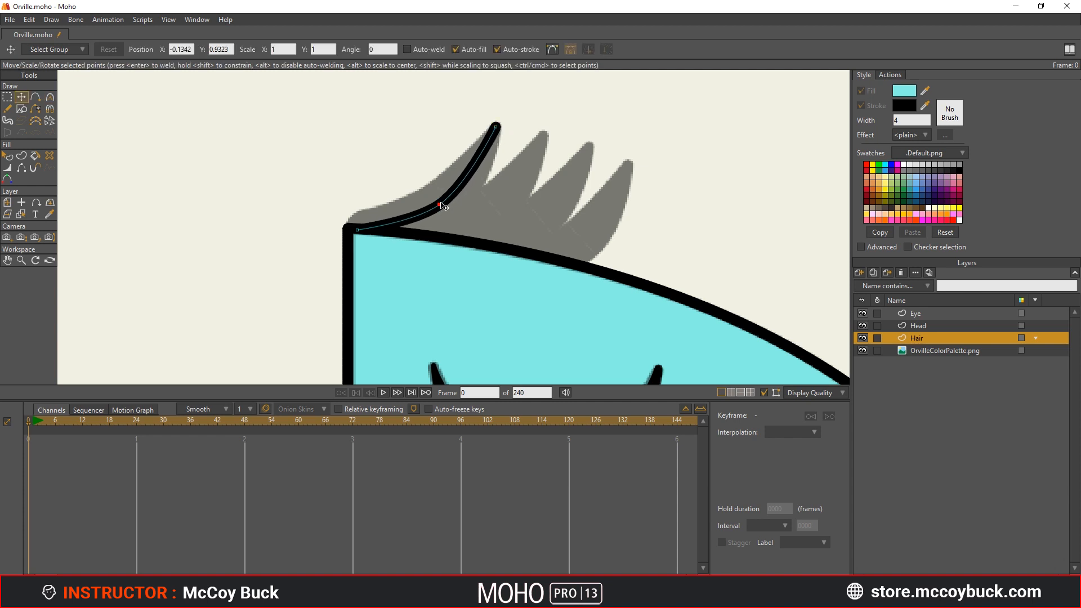
drag(442, 204, 439, 198)
drag(359, 230, 358, 228)
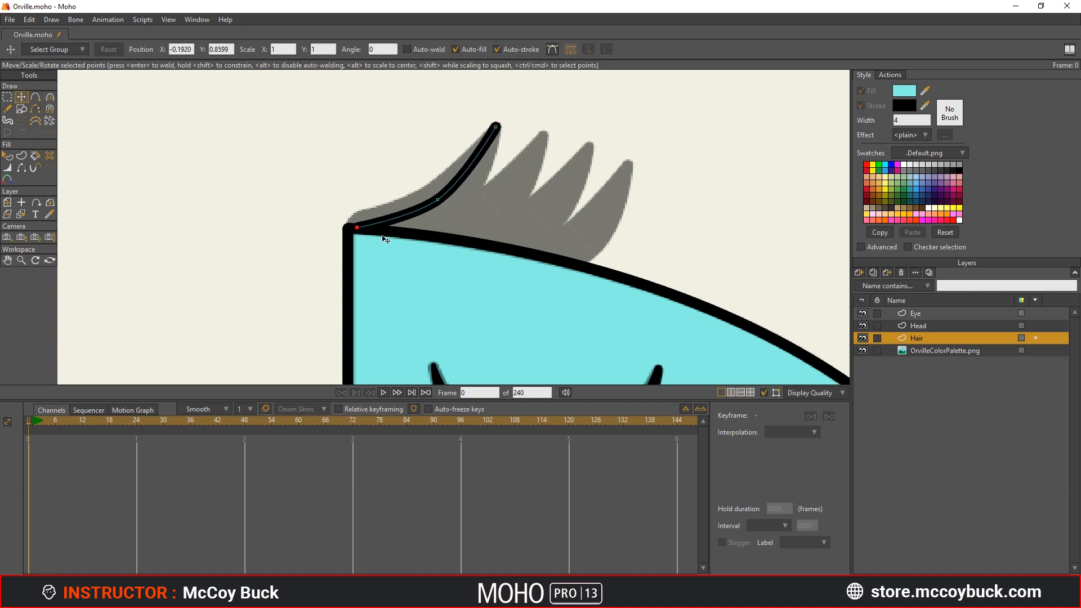
Step: Widen the hair line at its middle point to about 264% with the Line Width tool
key(w)
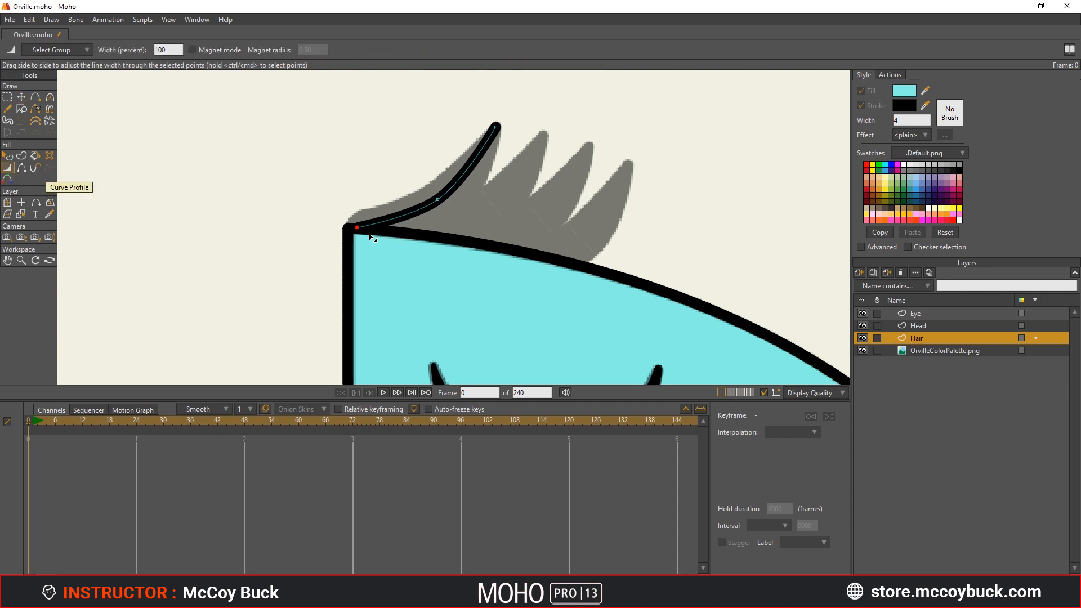
key(ctrl+z)
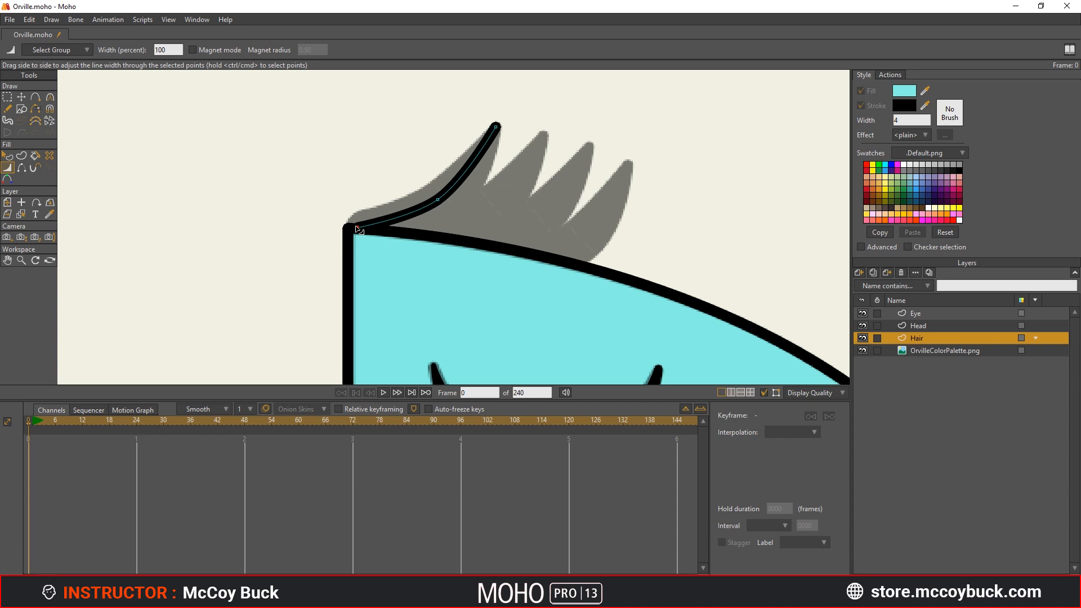
drag(443, 200, 491, 242)
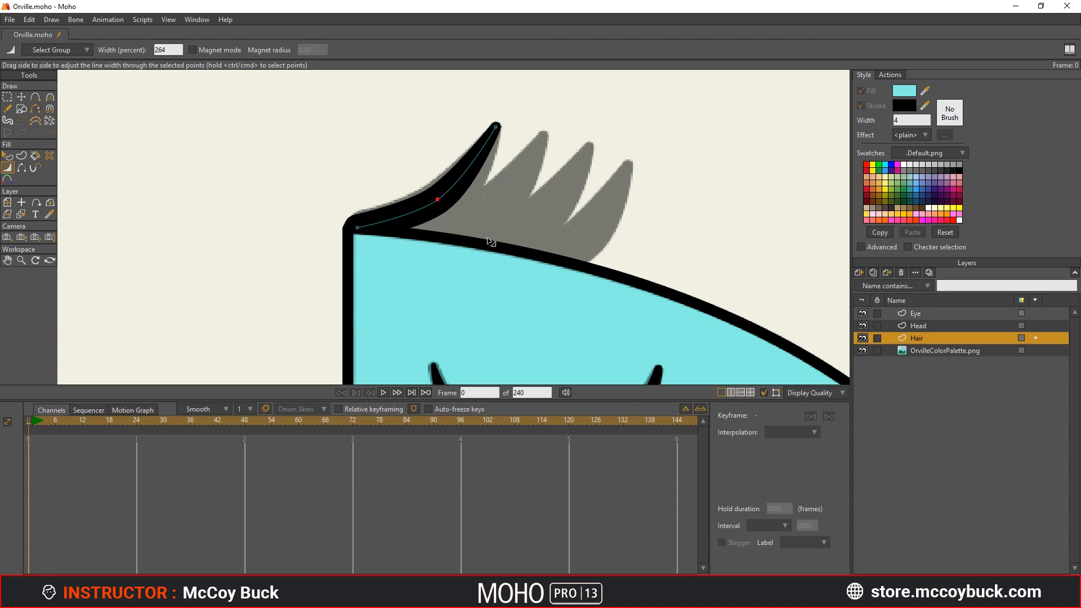
Step: Shift the hair line's middle point slightly up and toward the tip so the thickened stroke fits the first spike
key(a)
click(448, 191)
key(c)
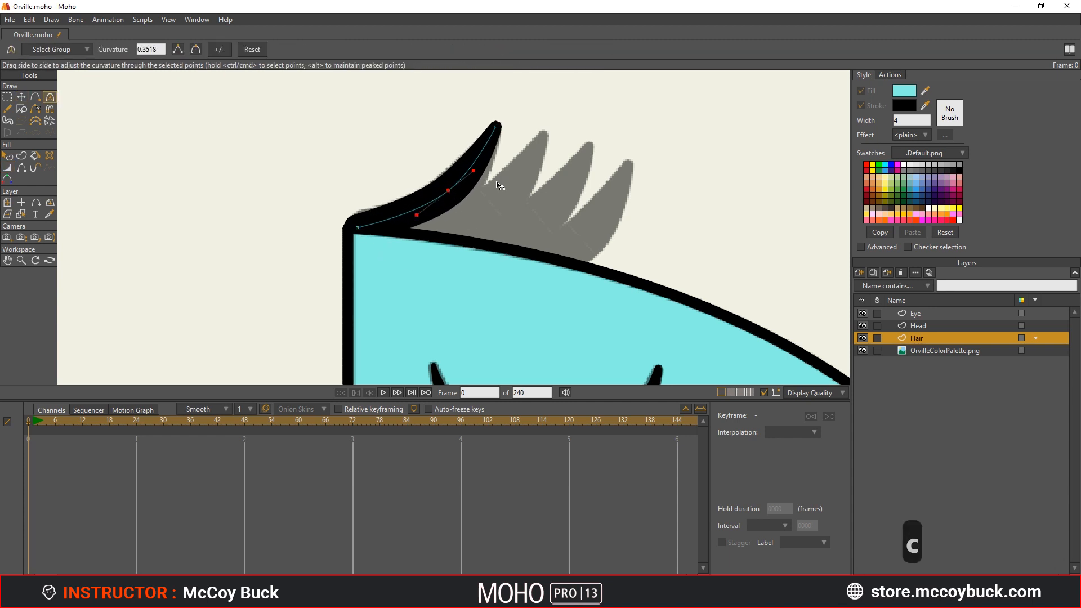
key(t)
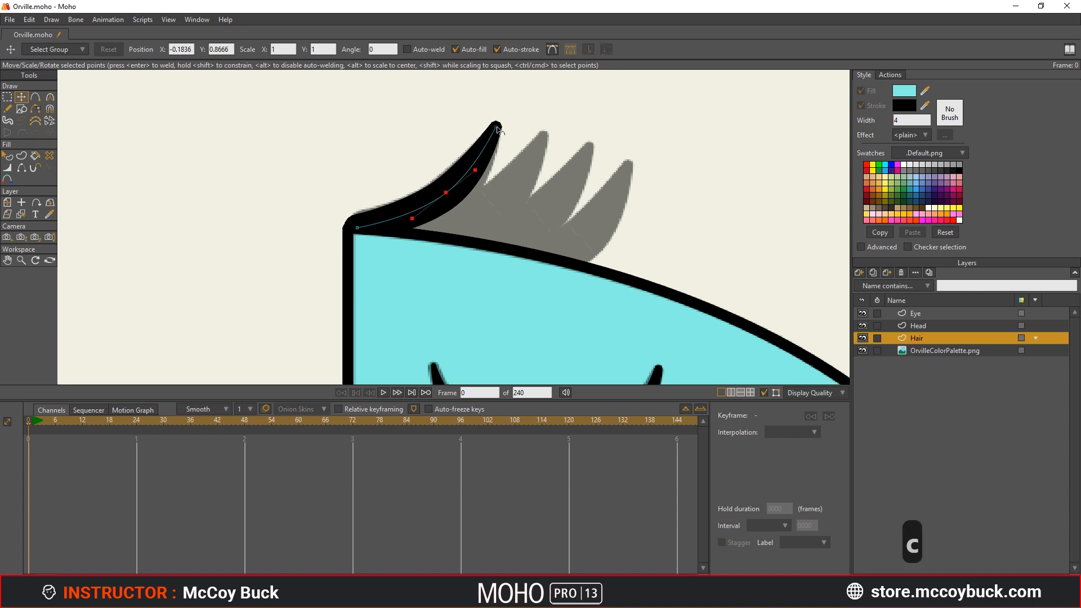
click(497, 125)
key(ctrl+z)
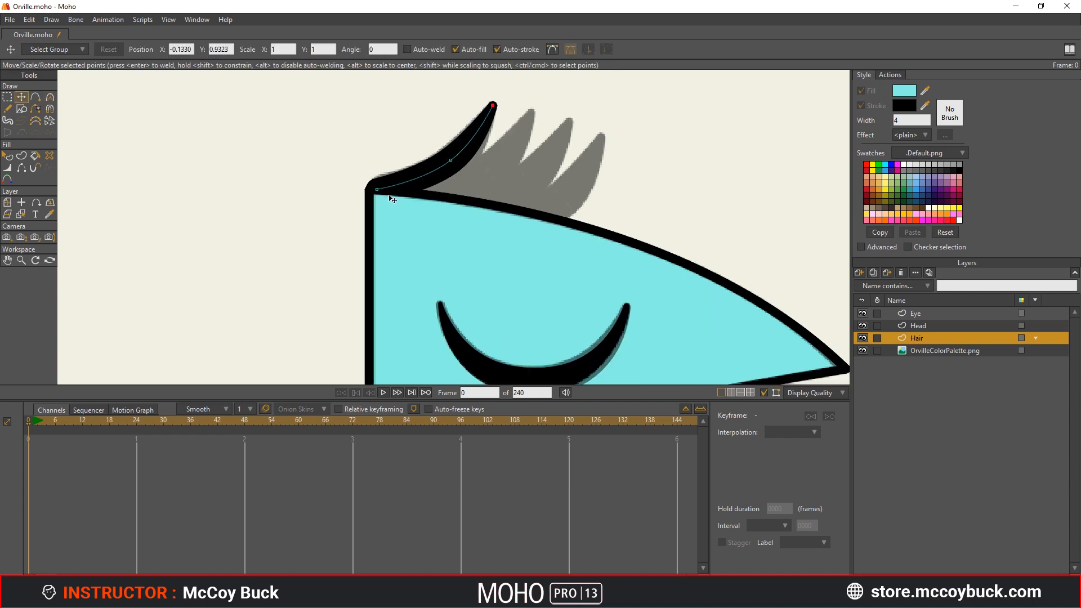
Step: Widen the hair stroke at its base point and set its middle point to about 344% line width
key(w)
drag(377, 190, 420, 193)
drag(450, 160, 472, 175)
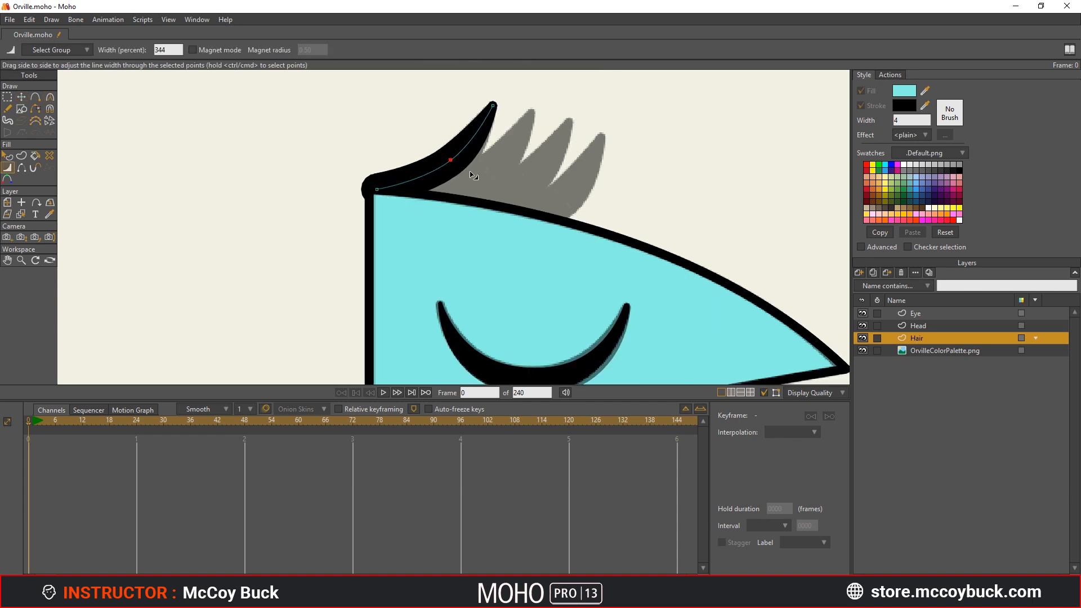
drag(381, 197, 398, 207)
Step: Move the hair stroke's base point inward along the head's top edge to about X -0.2648, Y 0.8305, so its end fits the back corner
key(t)
click(382, 194)
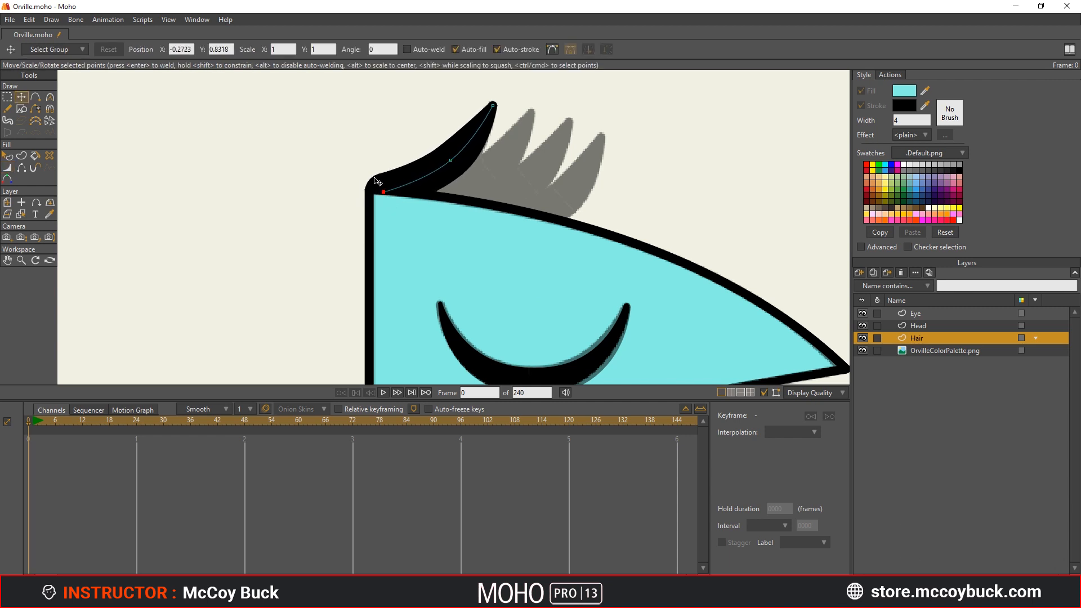
mouse_move(384, 195)
mouse_down()
mouse_move(394, 202)
mouse_move(386, 192)
mouse_move(371, 216)
mouse_move(417, 158)
mouse_move(386, 194)
mouse_up()
key(ctrl+z)
scroll(447, 184, up, 1)
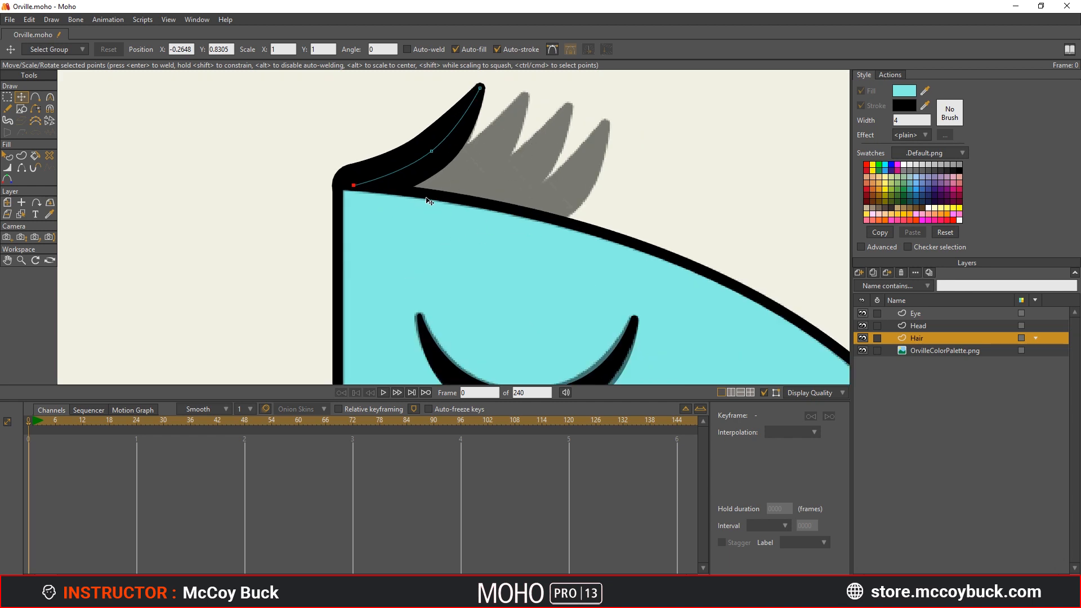
Step: Copy the whole hair stroke and paste three duplicates, placing them over the sketch's remaining three spikes along the head's top edge
double_click(402, 181)
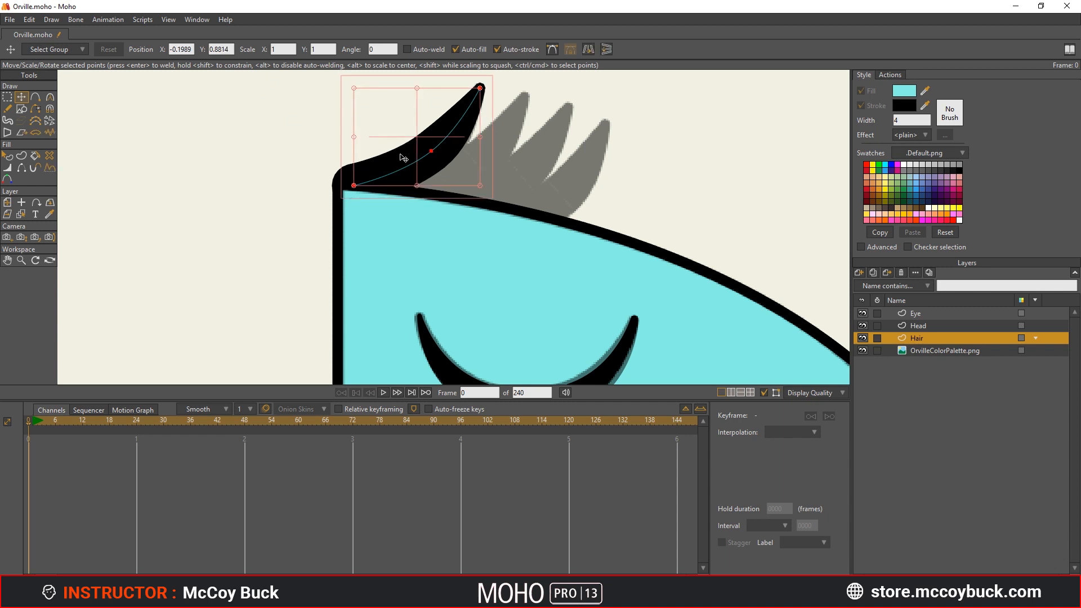
click(405, 158)
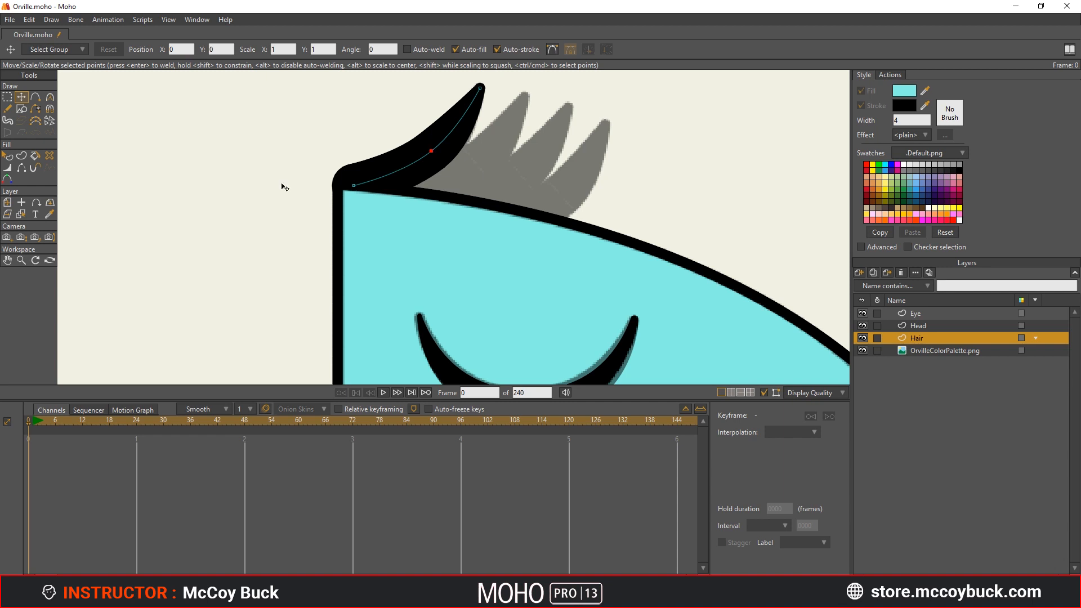
key(ctrl+a)
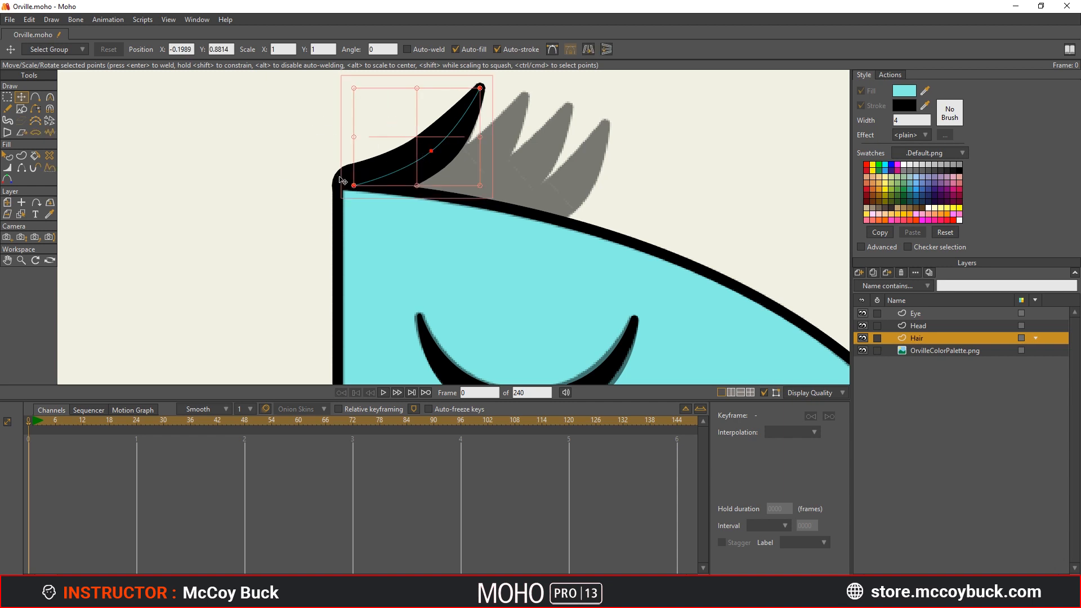
key(ctrl+c)
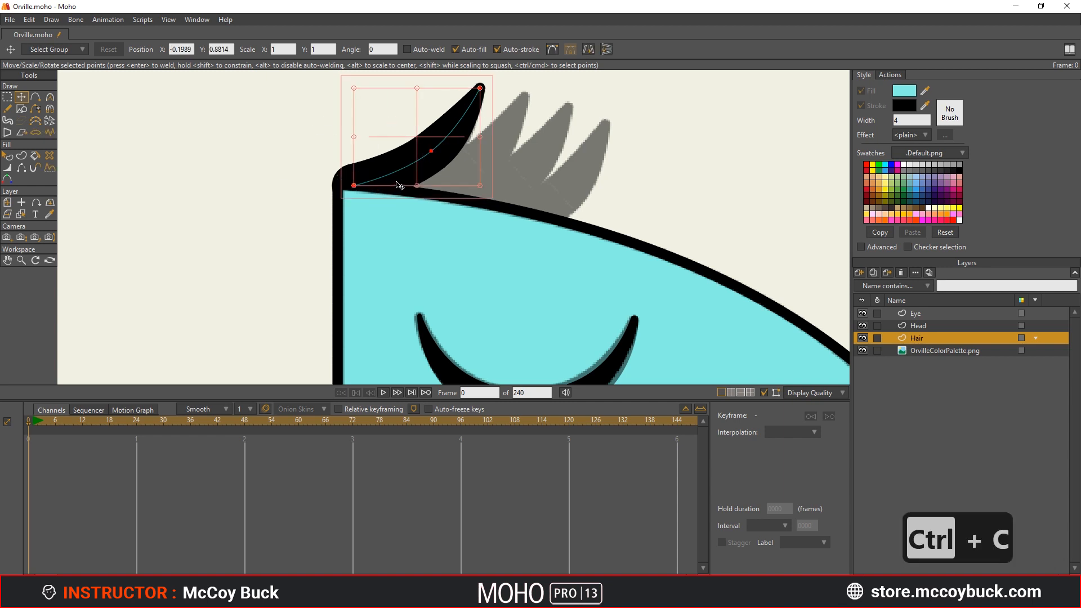
key(ctrl+v)
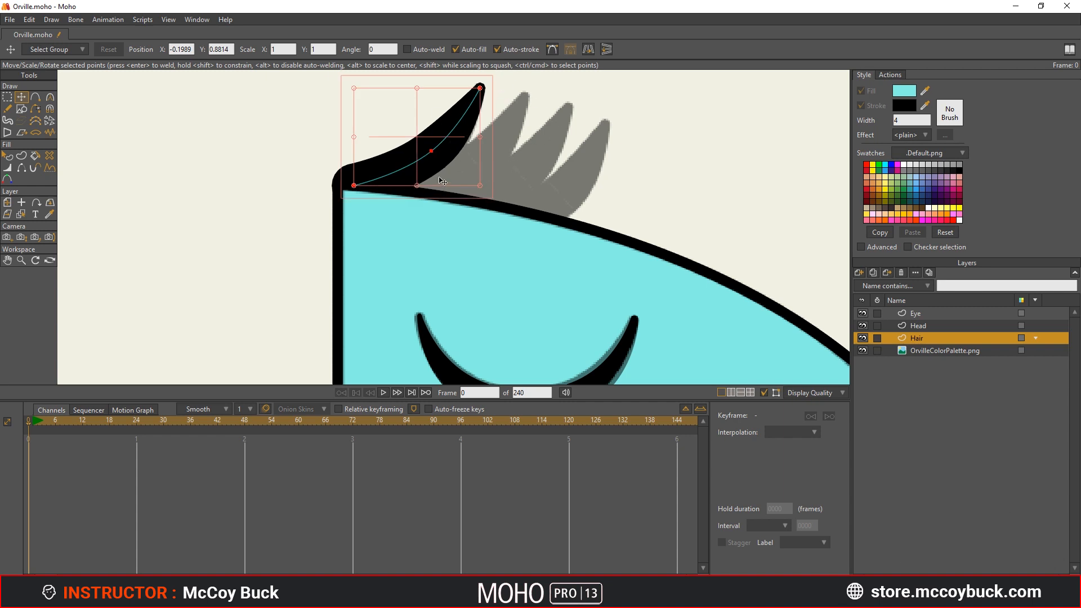
drag(444, 178, 586, 237)
key(ctrl+c)
key(ctrl+v)
scroll(586, 237, down, 3)
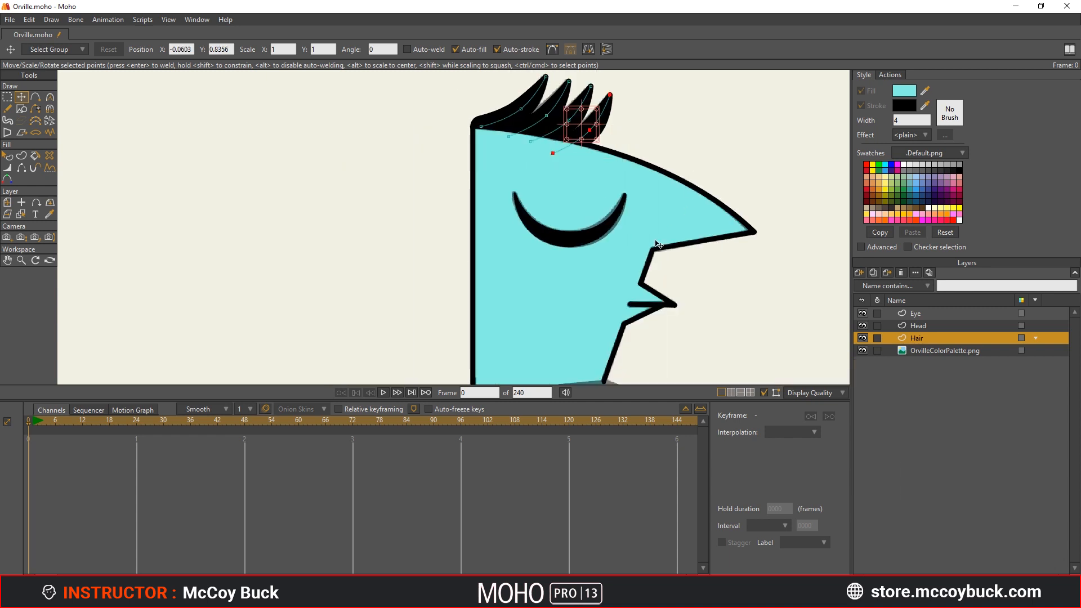
scroll(642, 222, up, 2)
scroll(642, 223, down, 2)
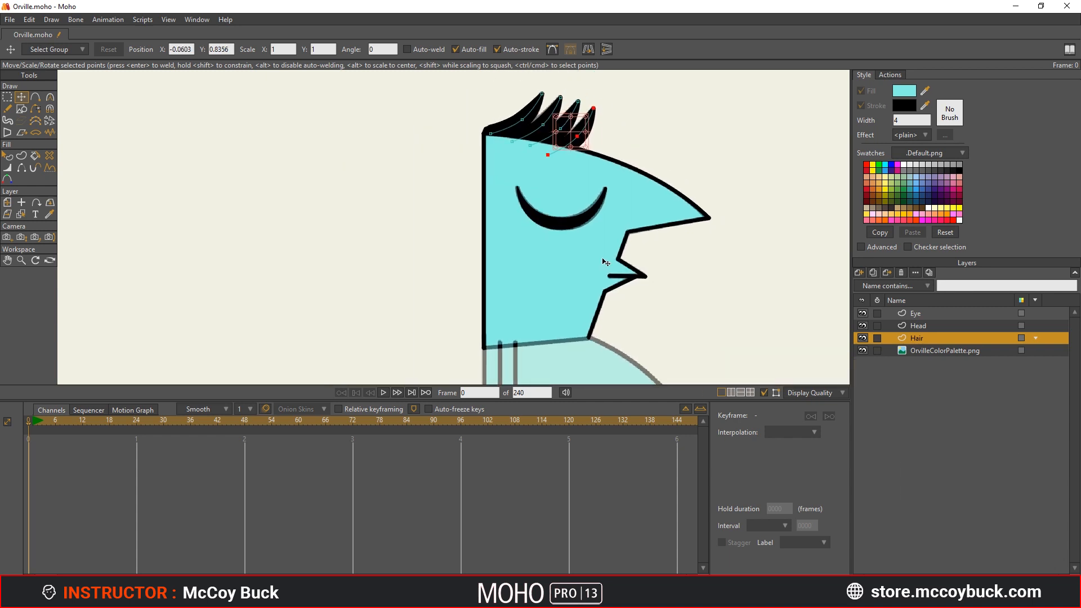